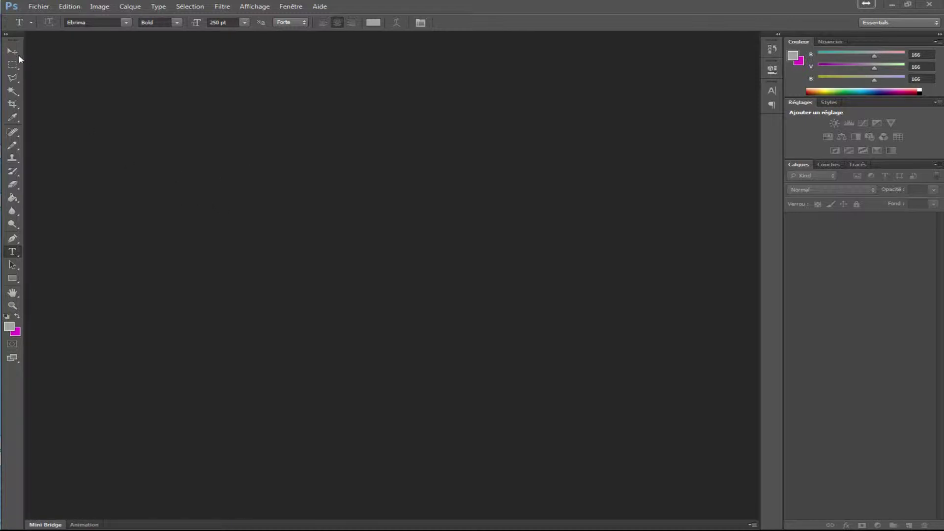
Create a transparent 4000×3000 px, 200 ppi, RGB 16-bit document via Fichier > Nouveau.
click(39, 7)
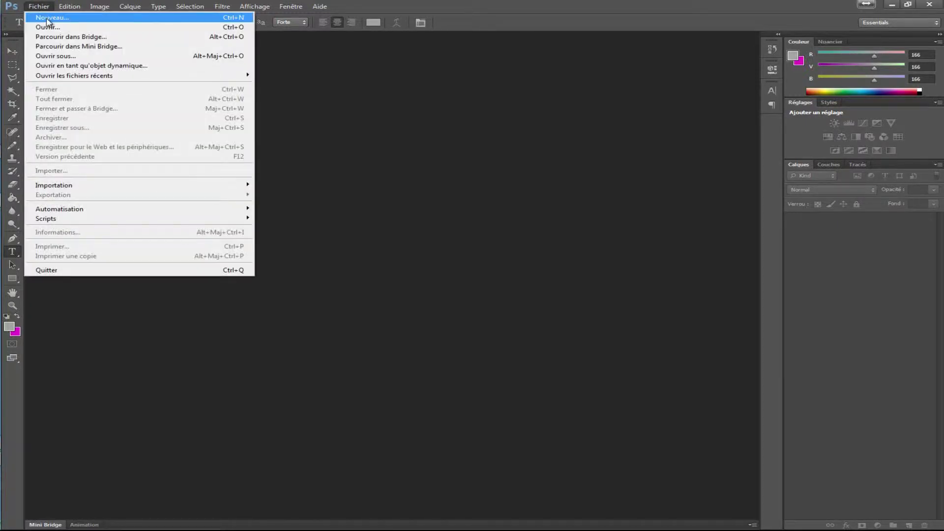
click(49, 19)
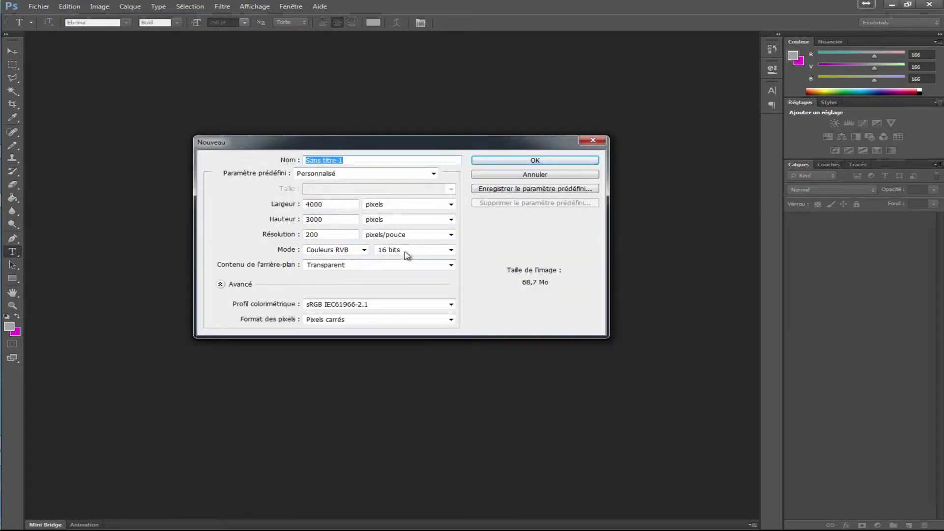
click(535, 160)
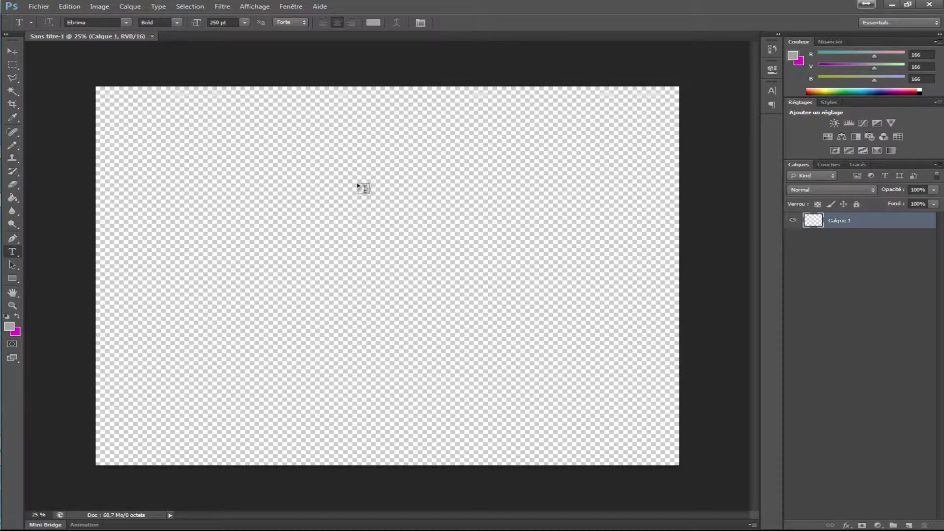
Place the cadrevintage1.gif floral frame into the document.
click(39, 7)
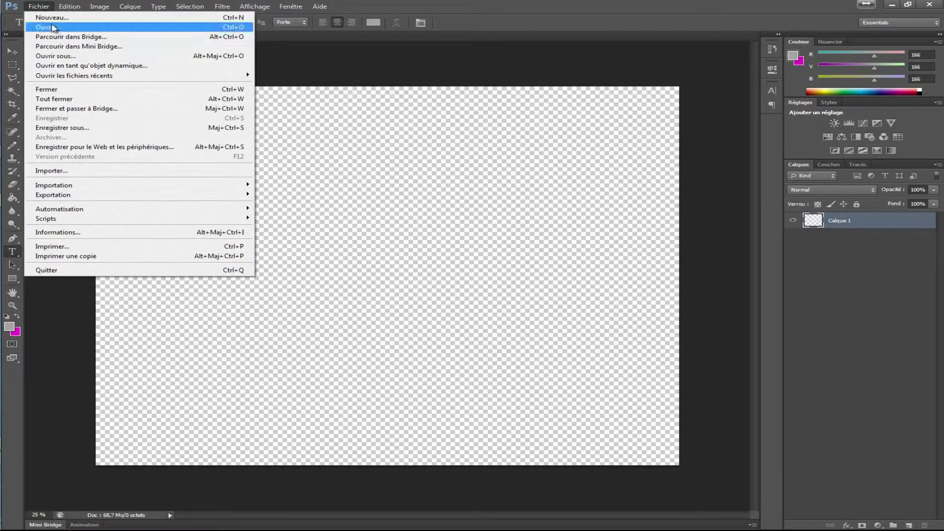
click(78, 168)
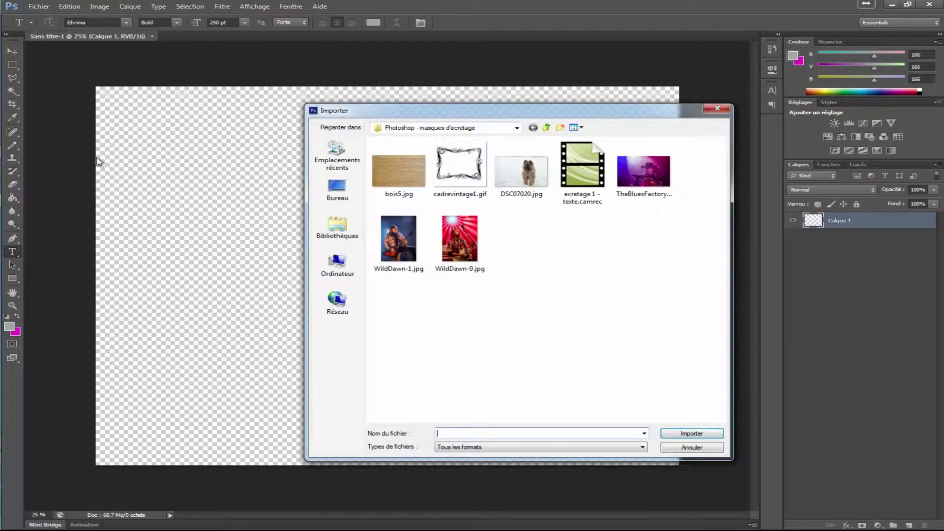
double_click(453, 178)
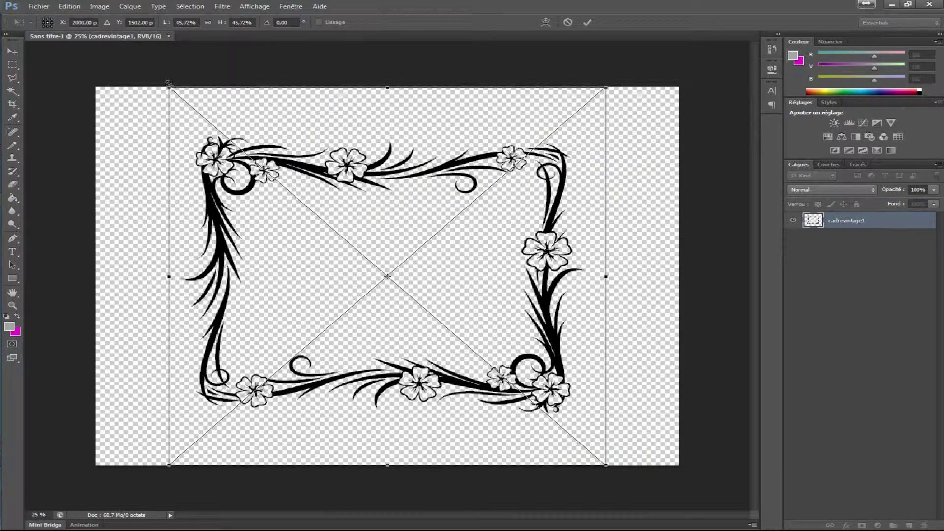
Scale the frame to about 61.5% so it nearly fills the canvas, and commit.
drag(168, 85, 71, 61)
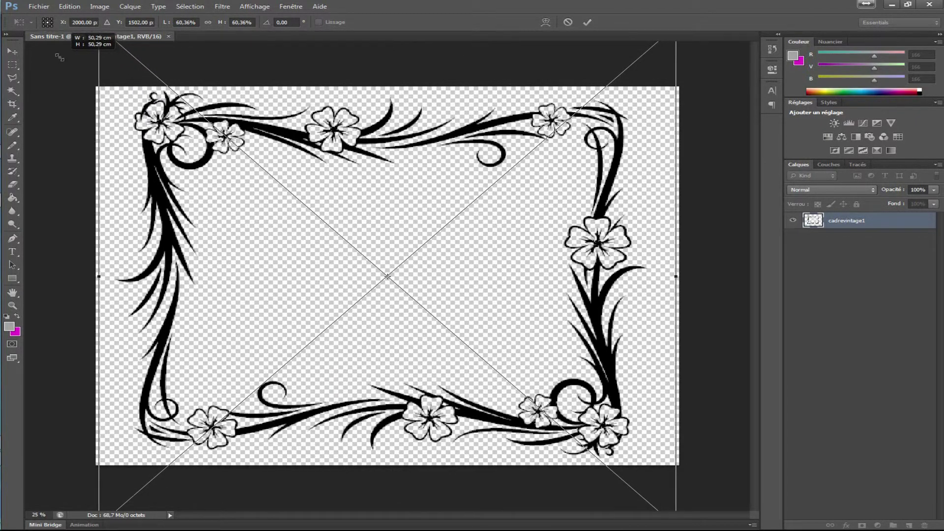
mouse_move(71, 61)
mouse_down()
mouse_move(47, 52)
mouse_move(54, 56)
mouse_up()
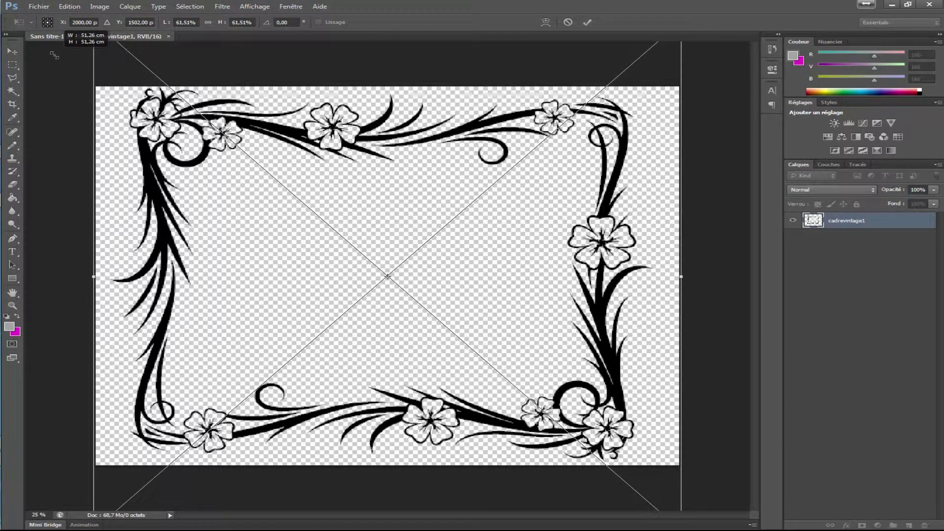
drag(54, 56, 54, 56)
key(Return)
key(t)
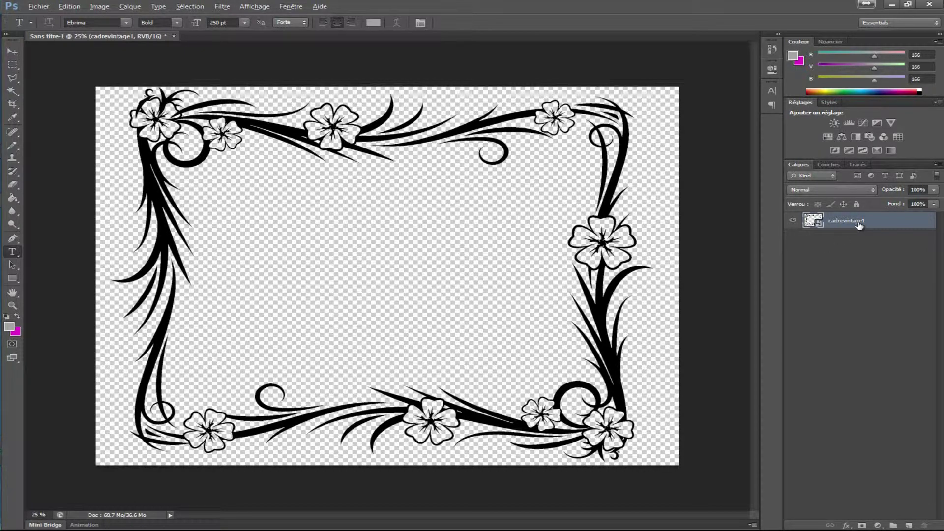
Duplicate the cadrevintage1 layer as cadrevintage1 copie and set the foreground colour to black.
drag(856, 224, 854, 246)
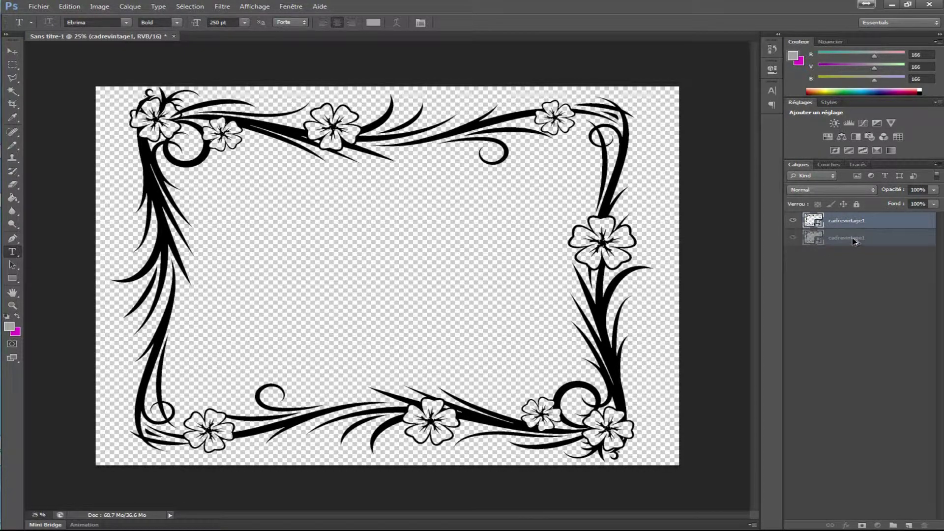
click(850, 226)
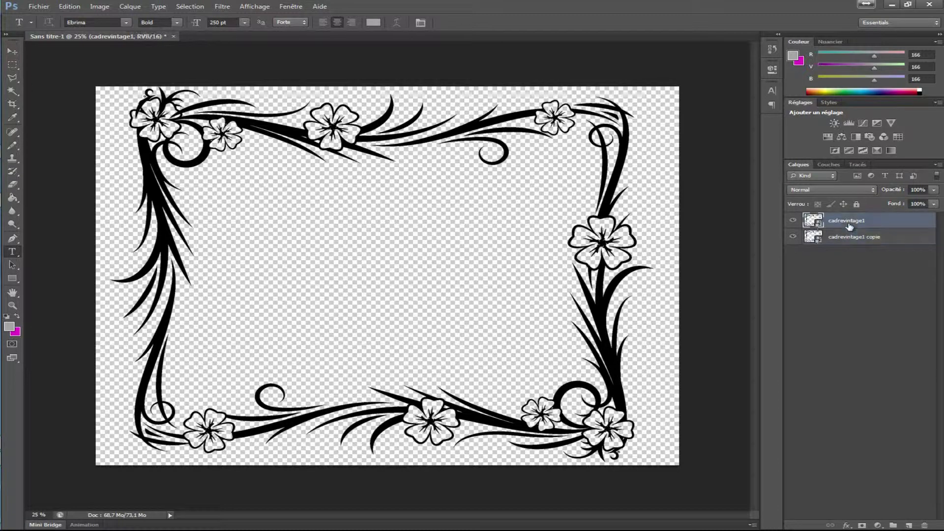
click(13, 146)
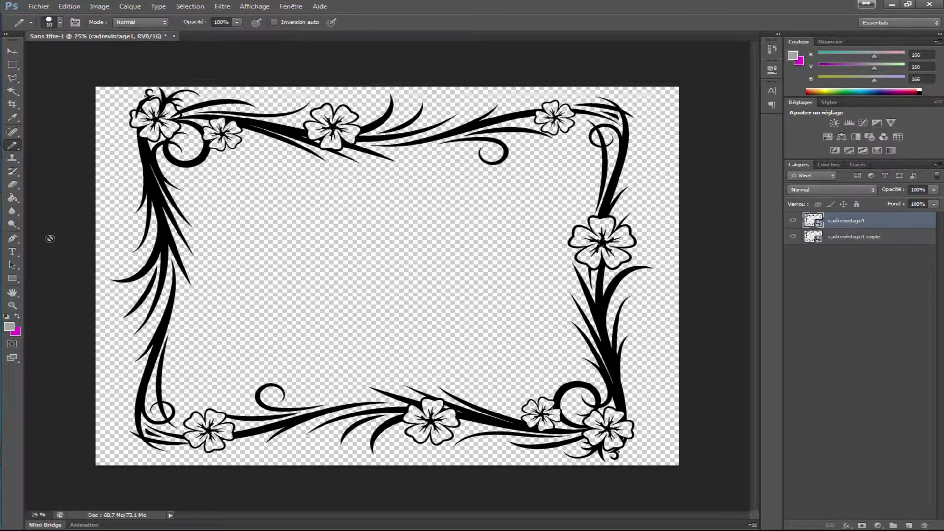
click(923, 91)
Choose the Pencil tool and rasterize the original cadrevintage1 layer.
right_click(14, 147)
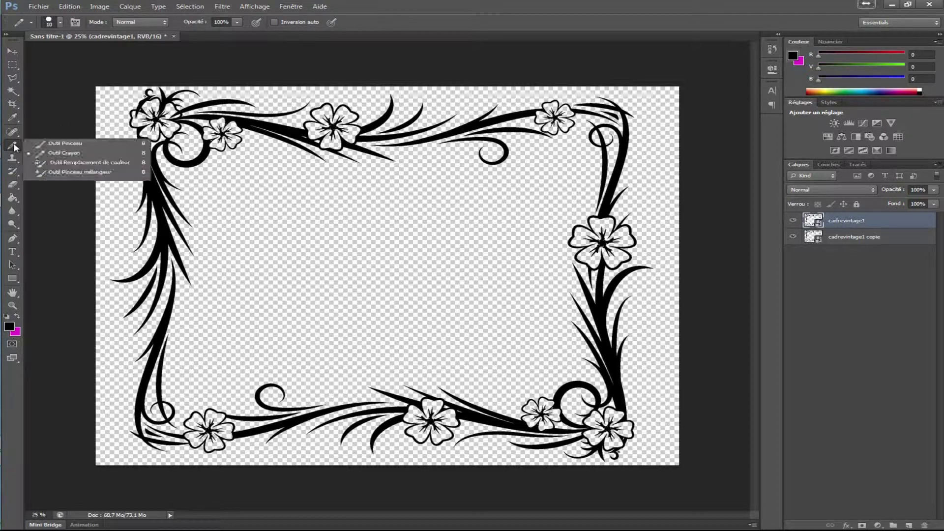
click(97, 155)
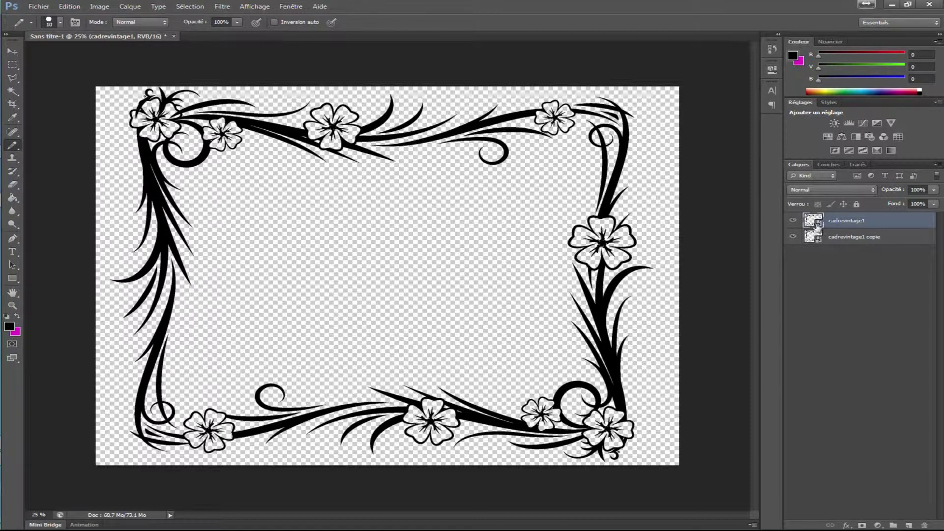
right_click(844, 221)
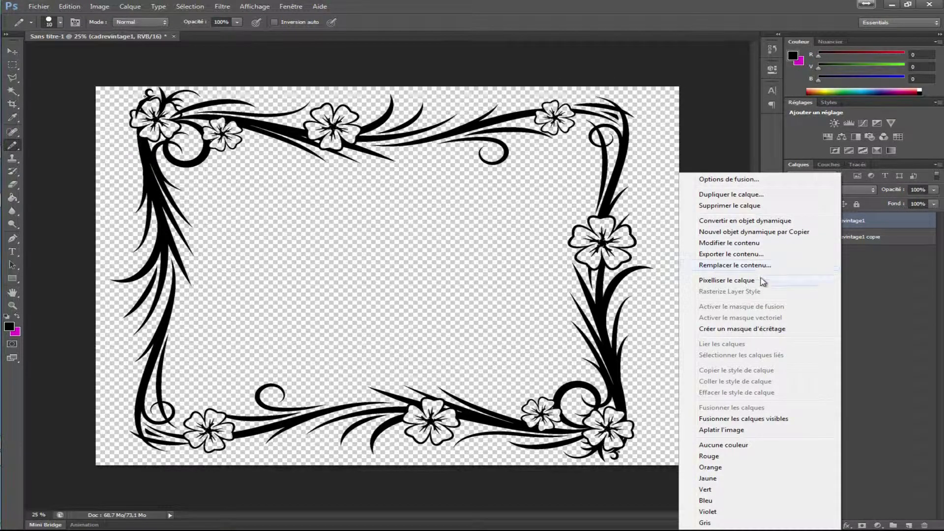
click(760, 280)
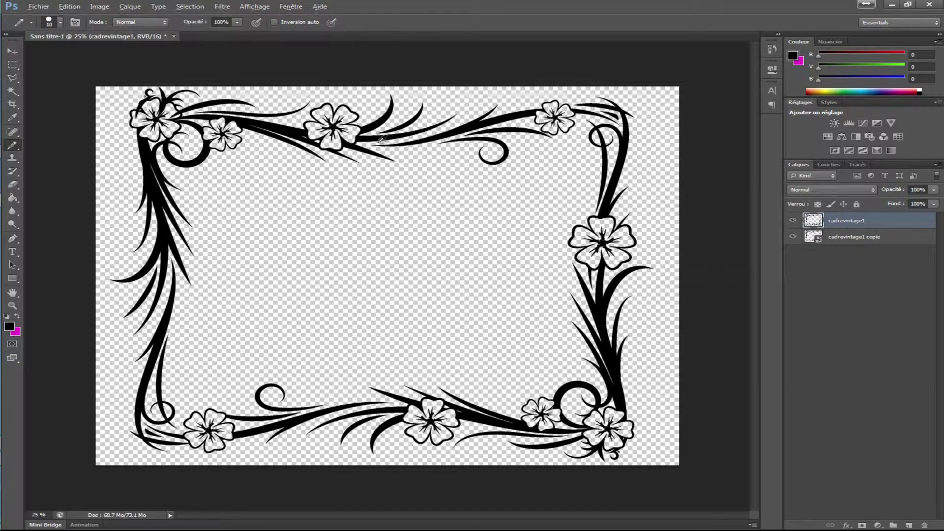
Pencil black strokes extending a thin vine tip and joining a thin stroke to the thick branch.
scroll(380, 140, up, 2)
scroll(381, 142, up, 1)
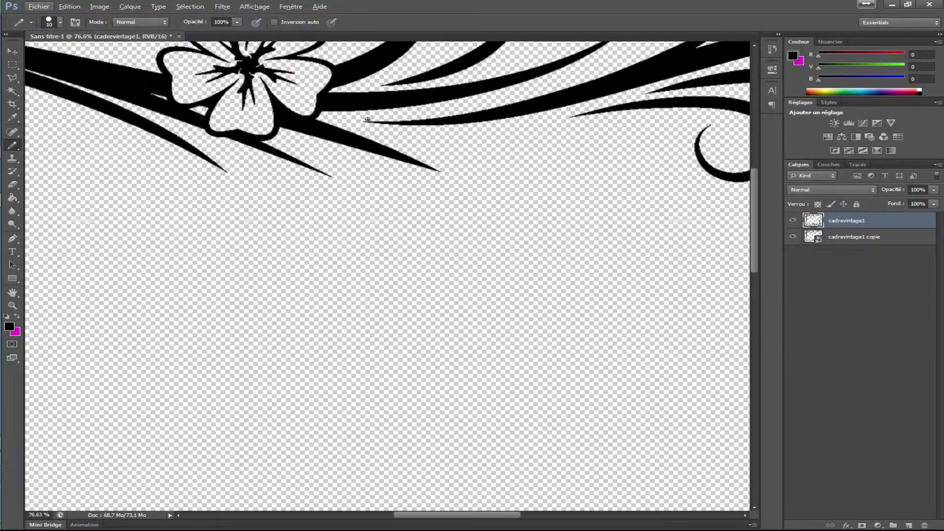
drag(364, 121, 335, 118)
scroll(276, 158, down, 2)
scroll(207, 169, down, 2)
scroll(201, 222, down, 1)
scroll(187, 280, up, 1)
scroll(167, 251, up, 1)
scroll(155, 236, up, 1)
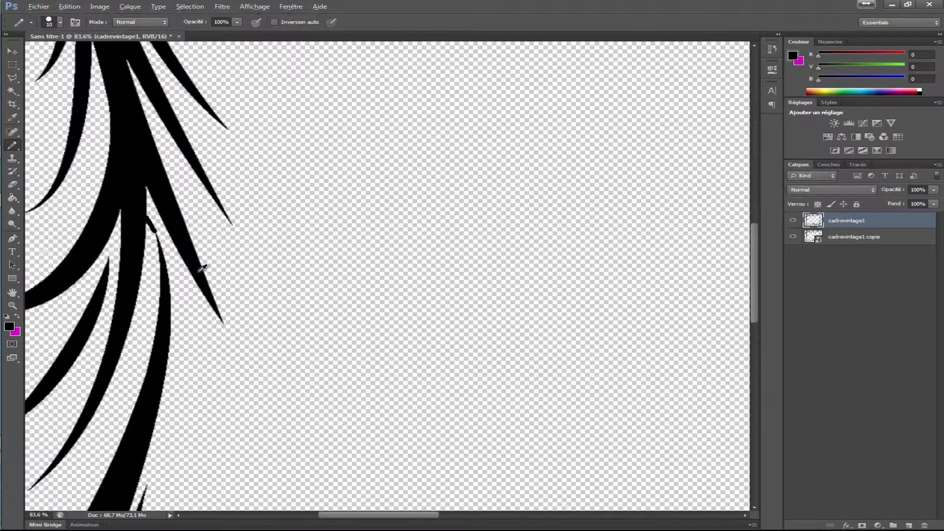
scroll(385, 405, down, 2)
scroll(386, 405, down, 1)
scroll(405, 448, up, 1)
scroll(405, 448, up, 2)
scroll(379, 351, up, 2)
drag(380, 349, 470, 361)
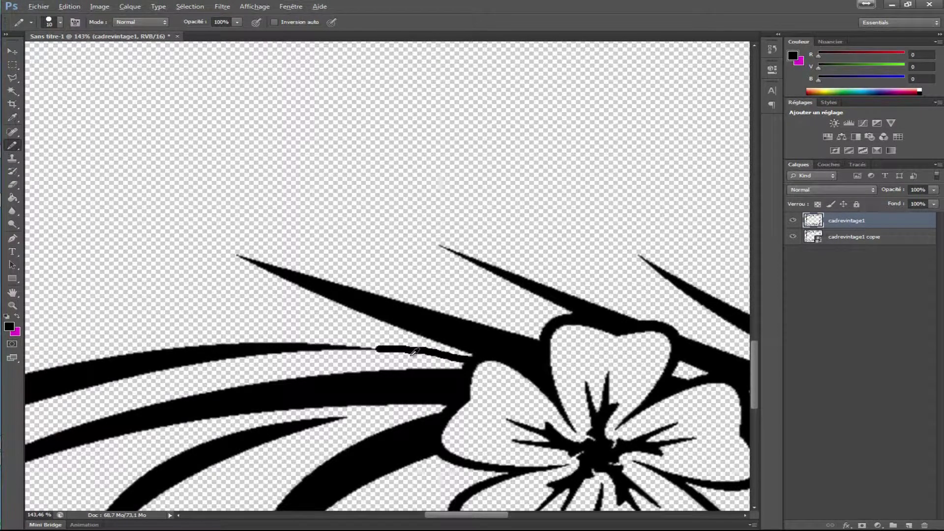
Close the gap in the top-right corner vine with a black pencil stroke.
scroll(609, 379, down, 3)
scroll(593, 378, down, 2)
scroll(594, 378, down, 1)
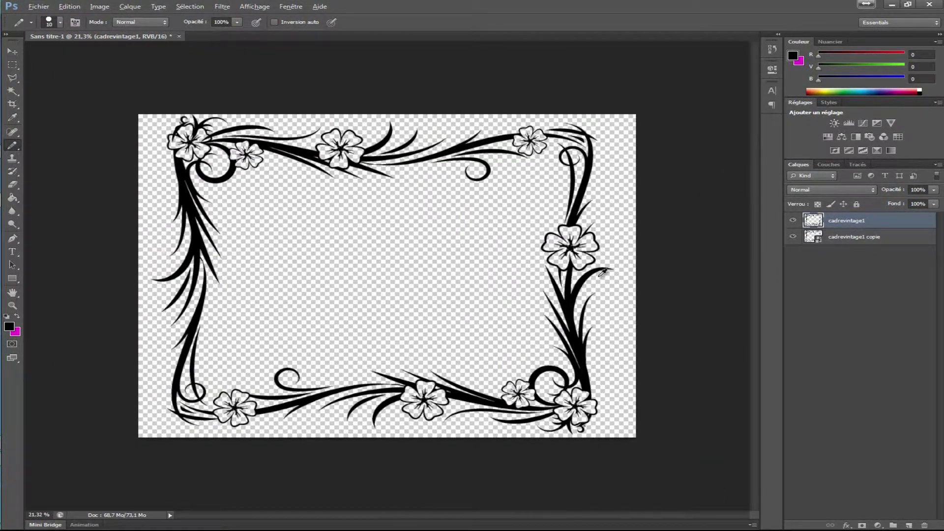
scroll(607, 253, up, 1)
scroll(640, 147, up, 2)
scroll(668, 67, up, 1)
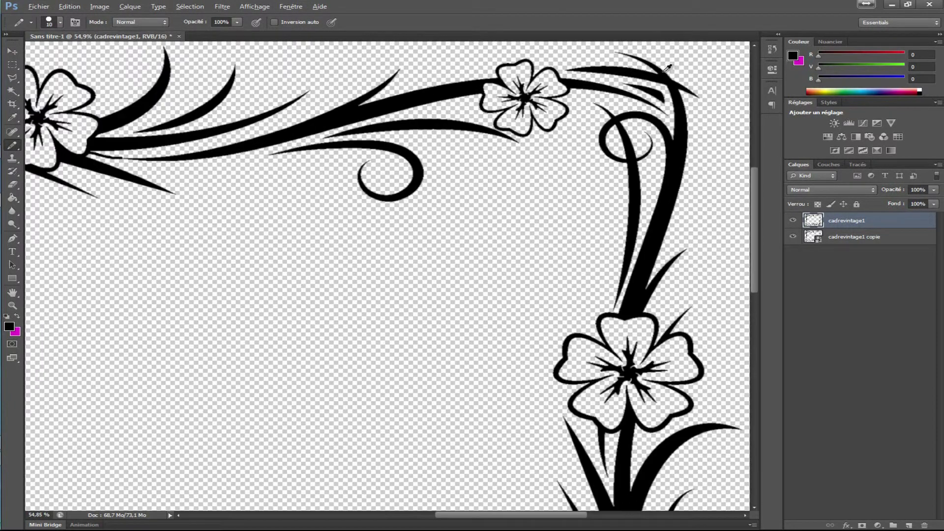
scroll(668, 68, up, 2)
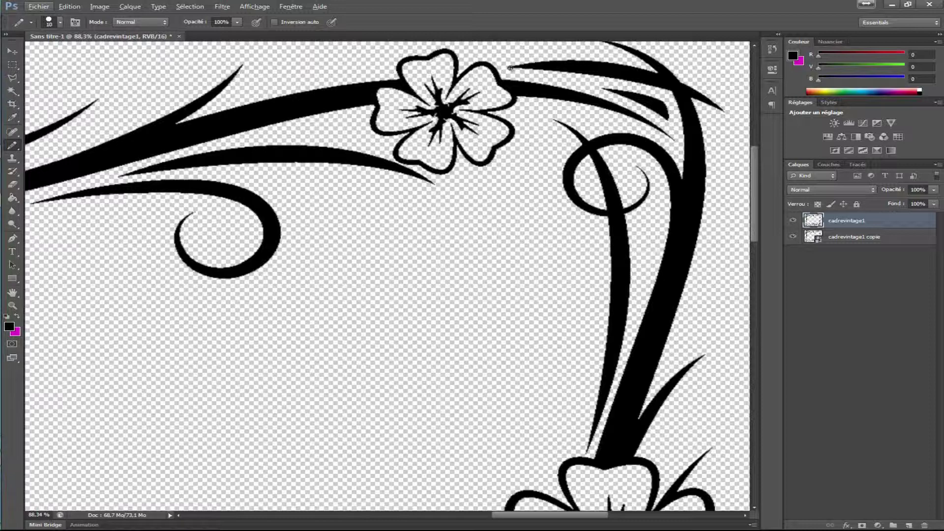
drag(673, 139, 687, 152)
scroll(368, 206, down, 3)
scroll(316, 253, down, 3)
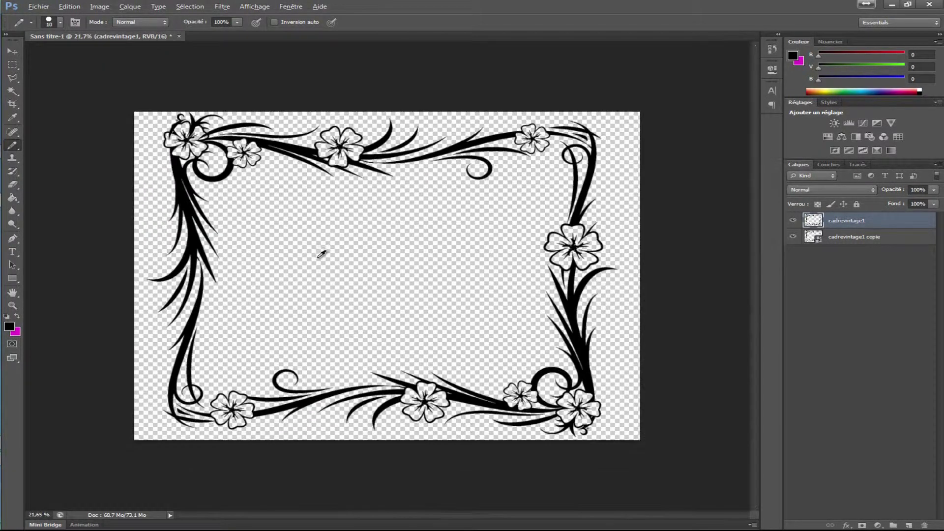
click(12, 91)
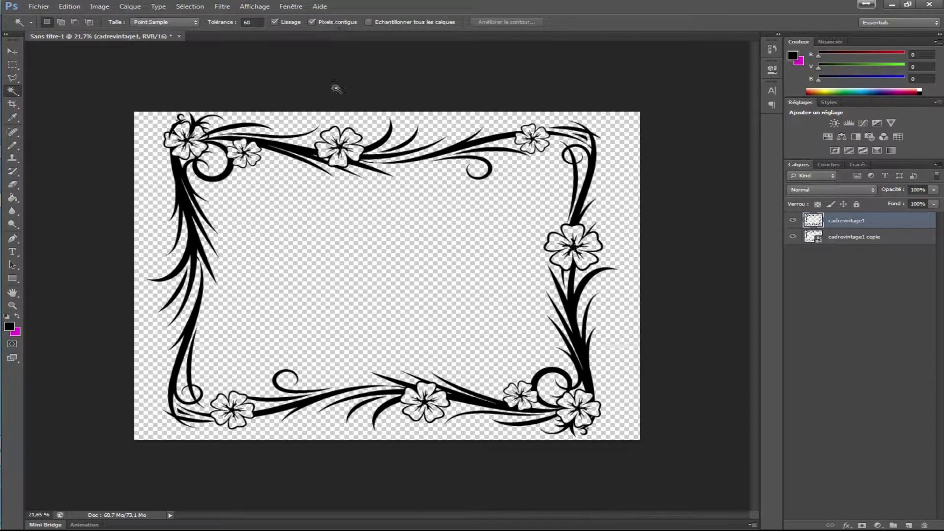
Magic Wand the frame's inner area, adding the top-left swirl loop and bottom-left stem gap.
click(332, 210)
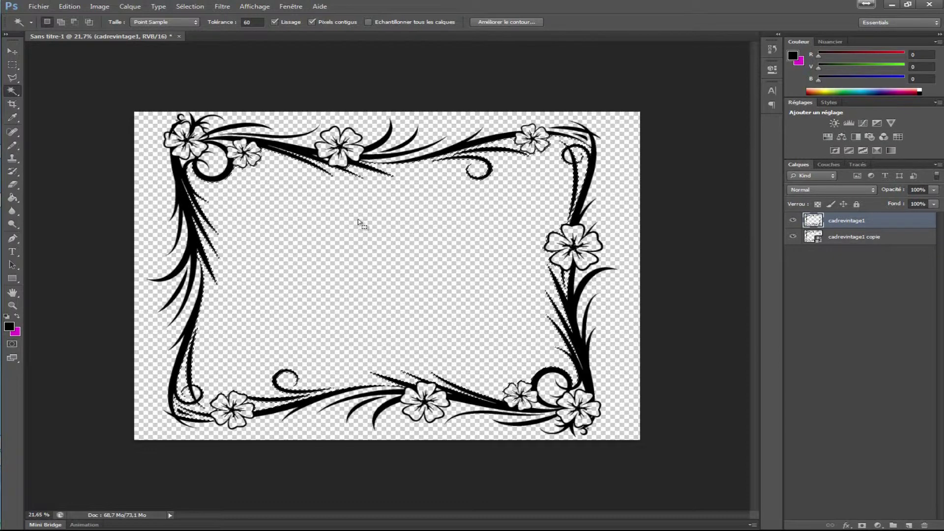
key(shift)
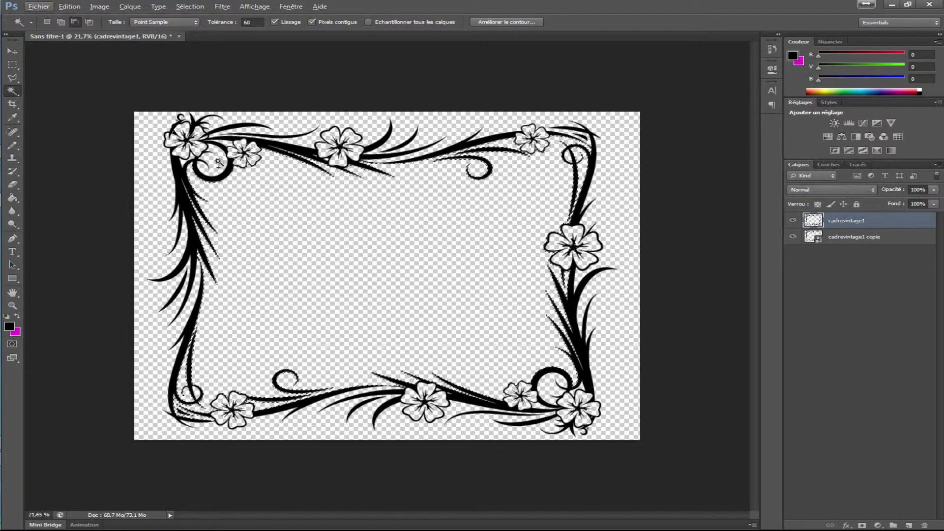
shift+click(195, 162)
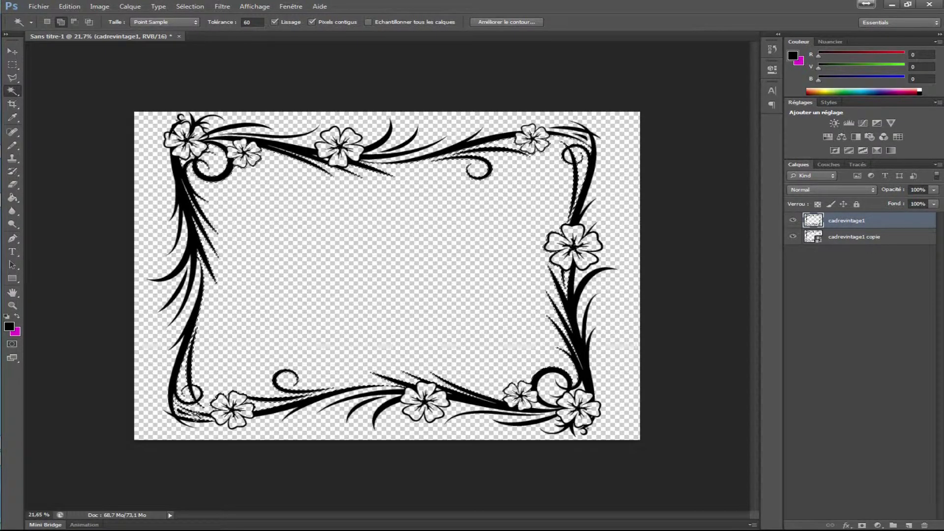
shift+click(262, 406)
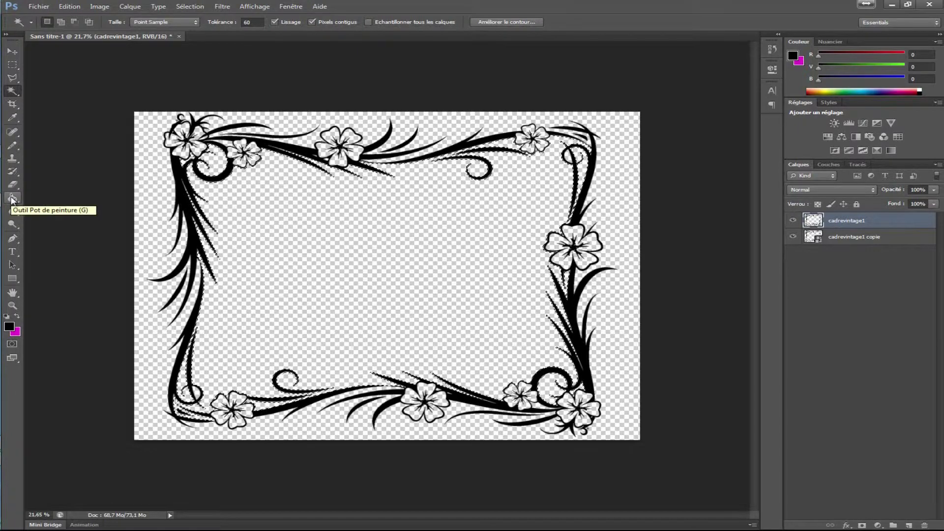
Store the frame-interior selection as a new channel named 'Intérieur' with Mémoriser la sélection.
click(13, 199)
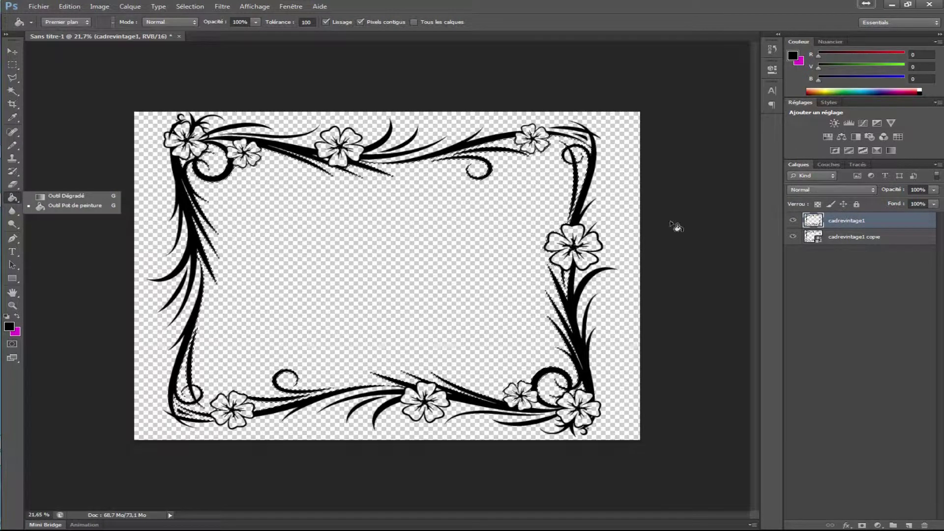
right_click(325, 209)
key(Escape)
key(m)
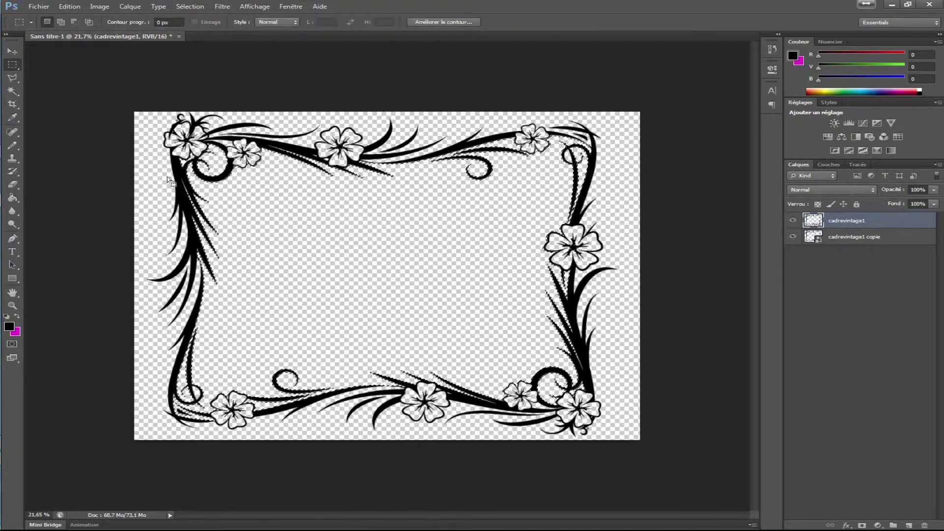
right_click(328, 237)
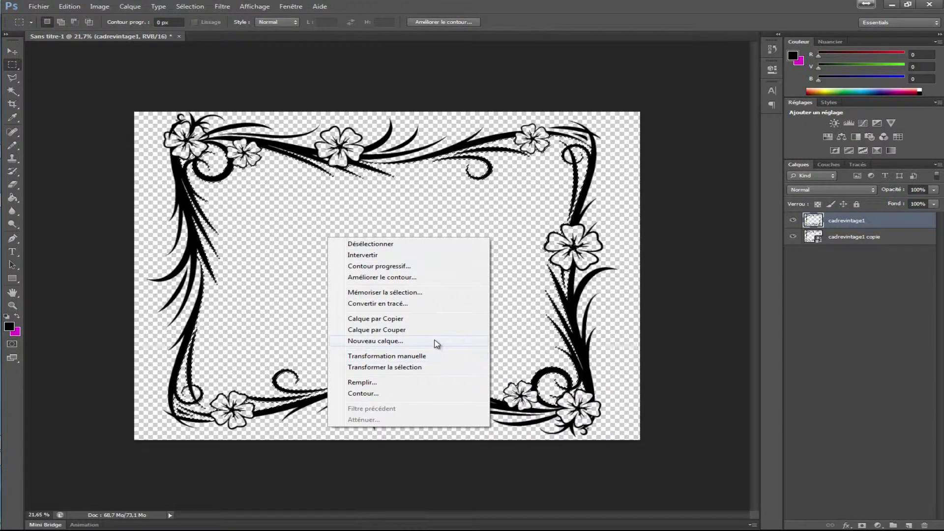
click(433, 293)
text(Intérieur cadre)
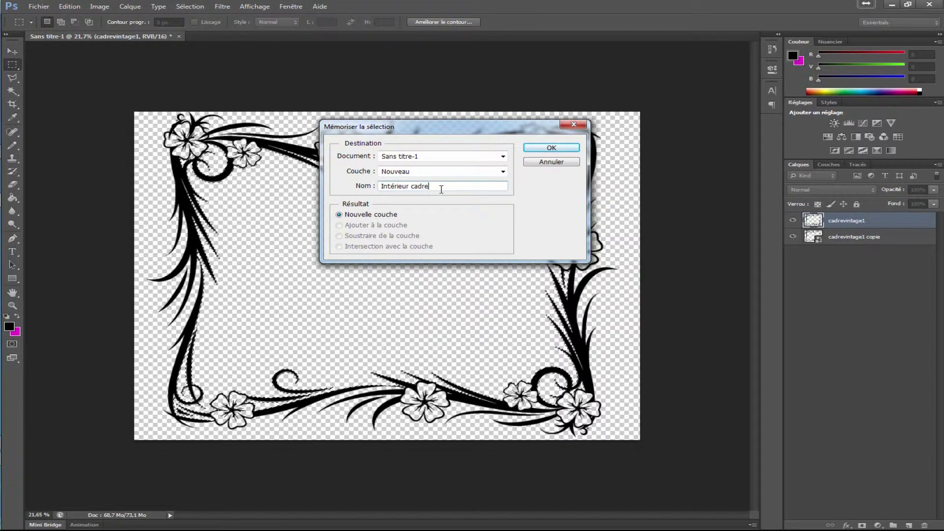
key(Return)
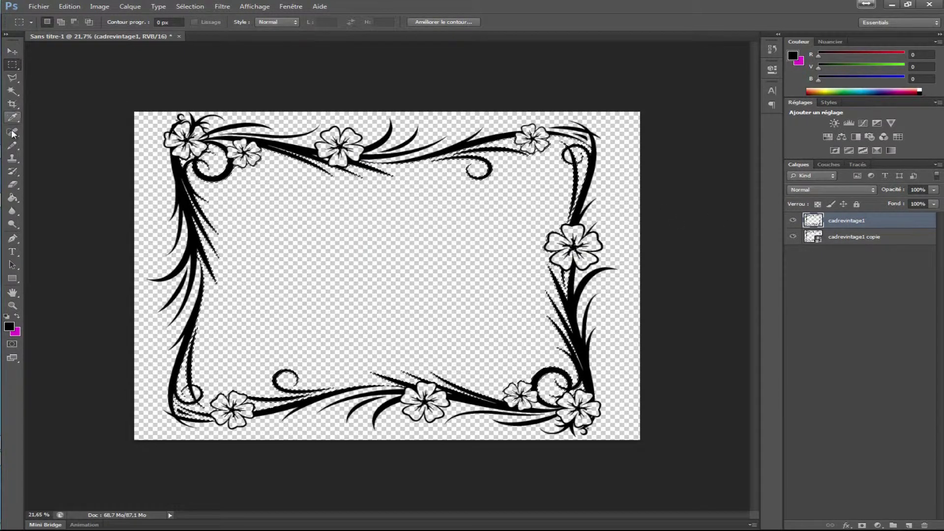
Set the foreground colour to grey a8a8a8.
click(15, 198)
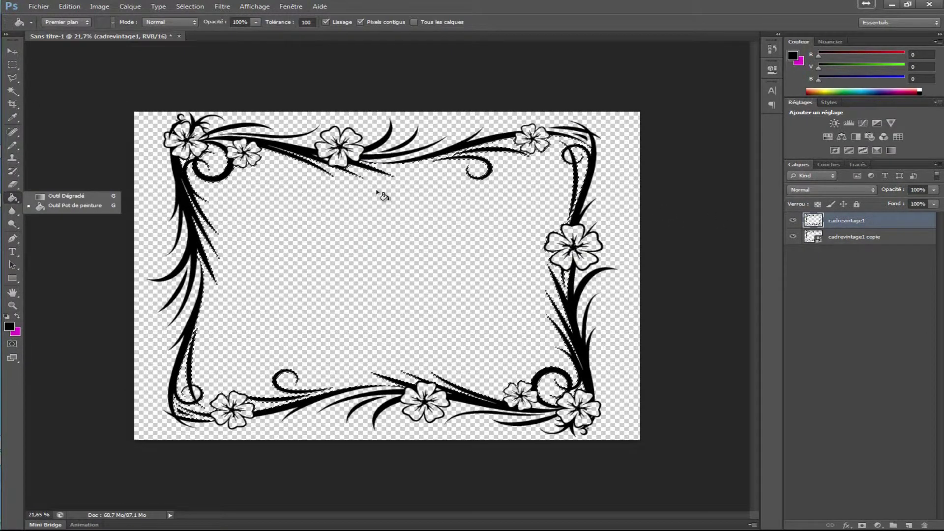
click(794, 56)
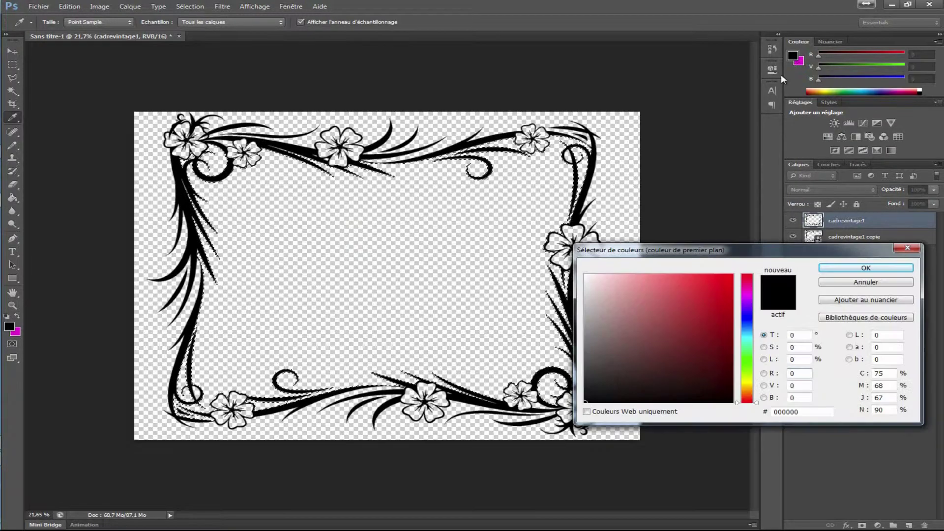
click(585, 318)
click(866, 268)
key(g)
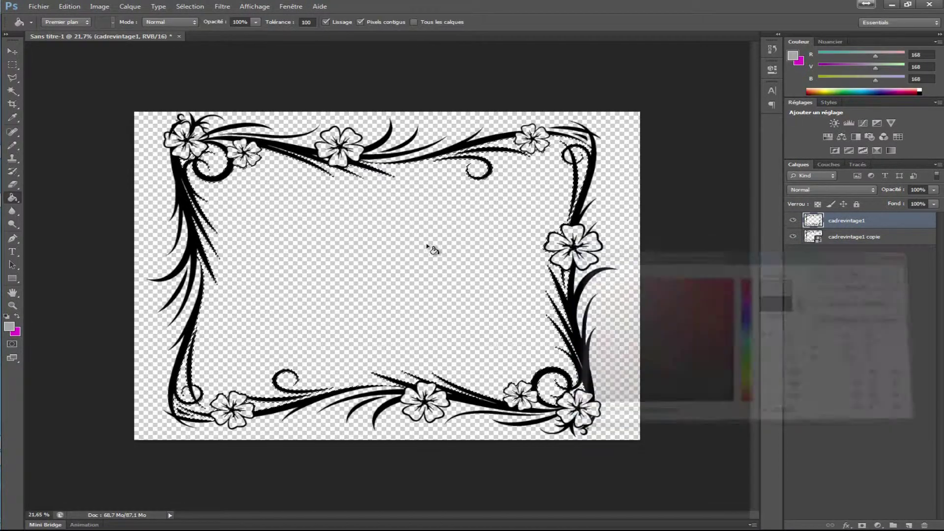
Delete the cadrevintage1 layer, keeping only cadrevintage1 copie.
right_click(880, 224)
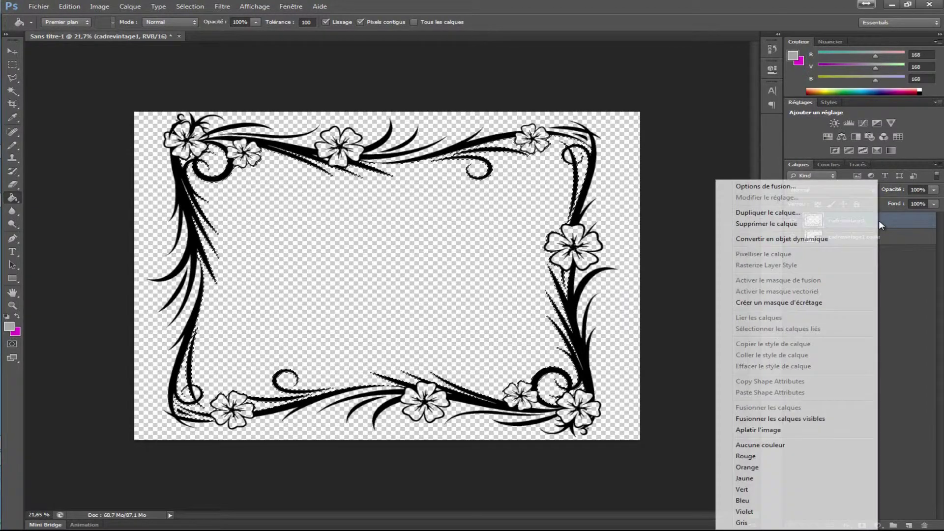
click(803, 226)
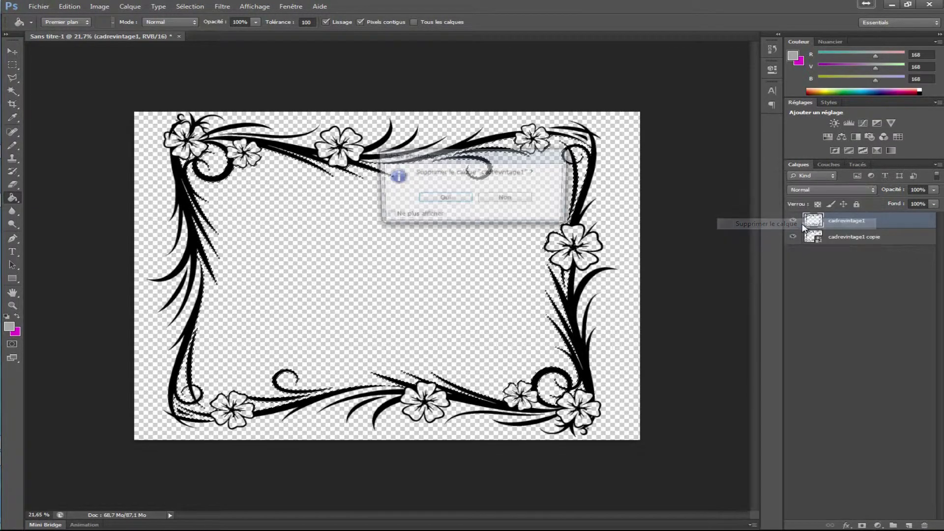
click(455, 201)
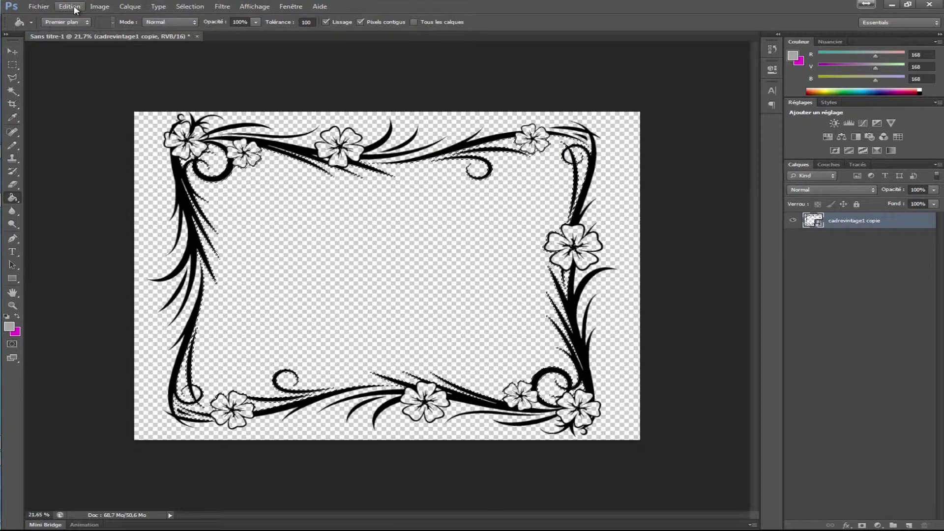
click(129, 6)
mouse_move(140, 16)
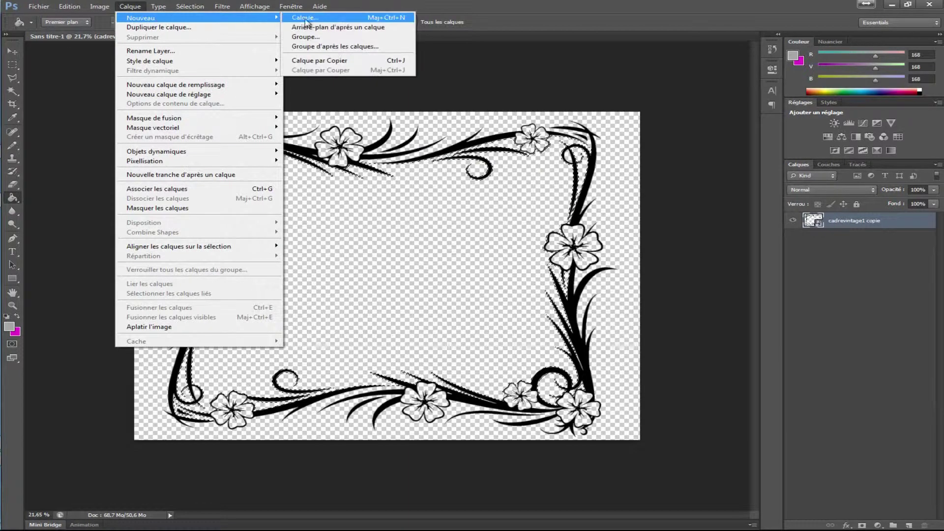
Add a new layer Calque 1 and fill the frame's interior with grey.
click(349, 19)
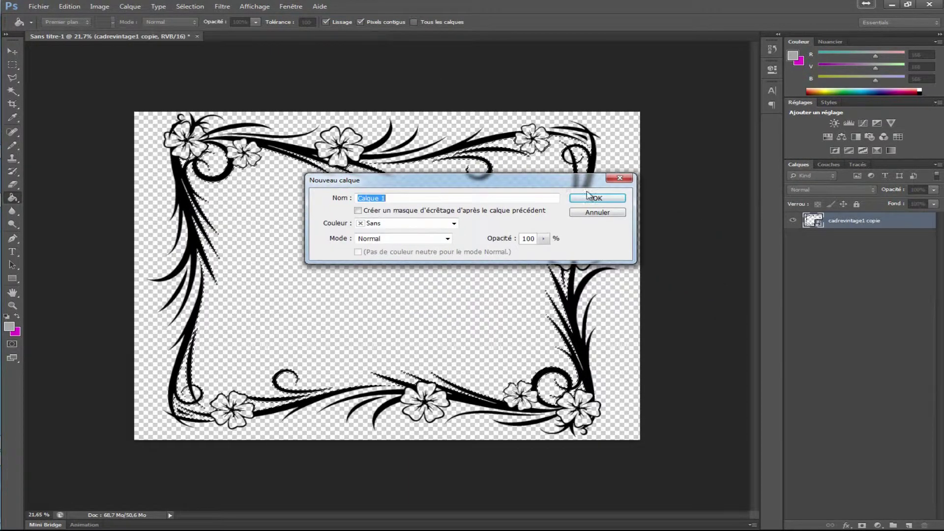
click(597, 198)
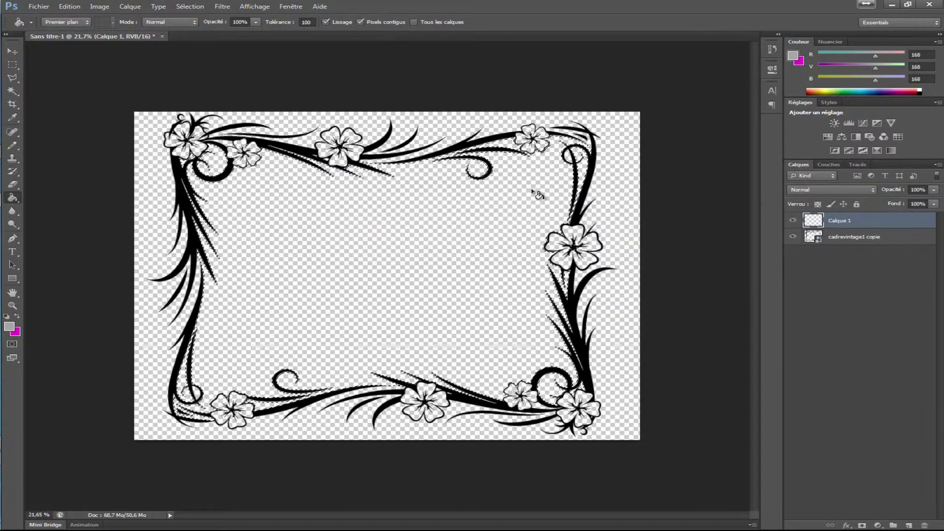
click(388, 224)
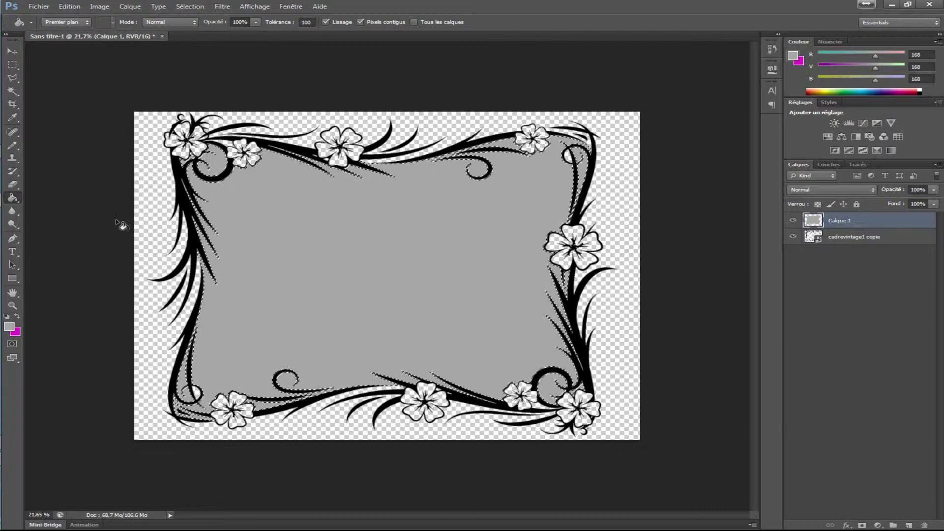
Magic Wand (add mode) on cadrevintage1 copie to select the gaps along the frame's inner edges.
click(13, 90)
click(60, 22)
click(140, 391)
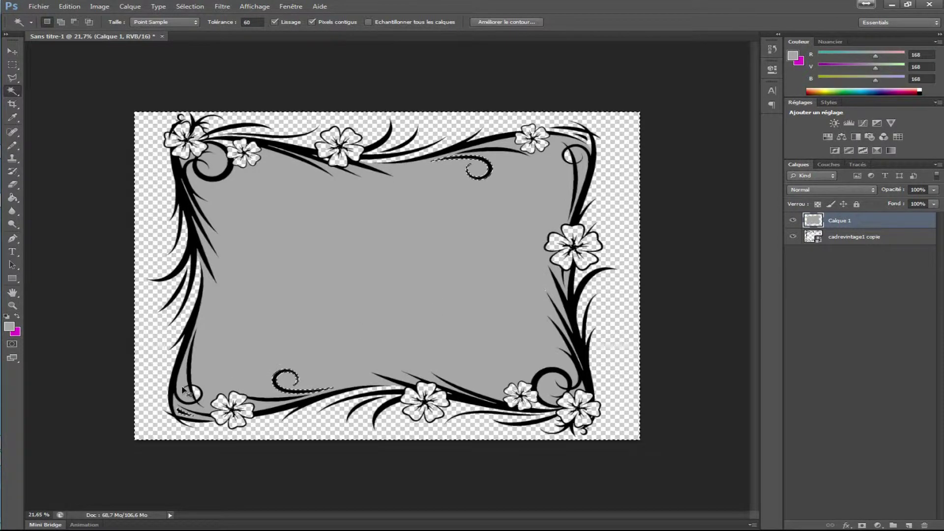
click(854, 237)
click(379, 368)
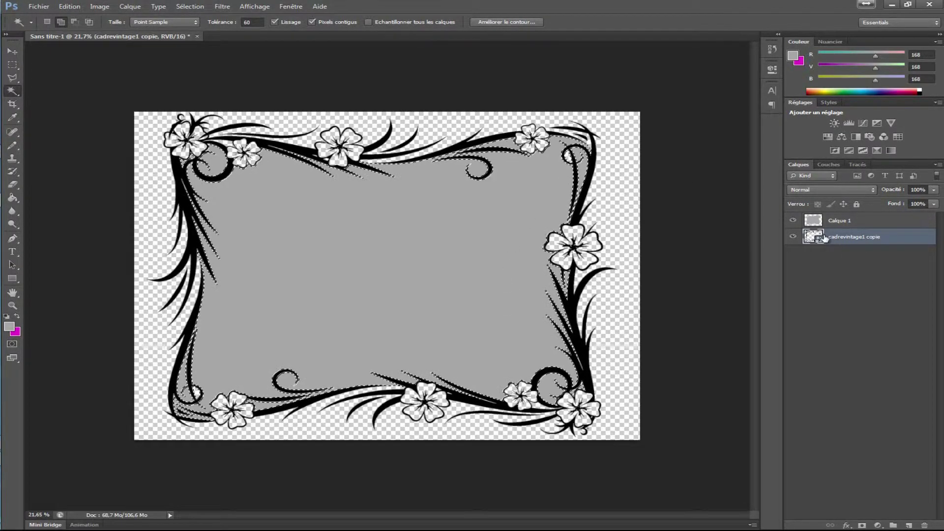
click(866, 222)
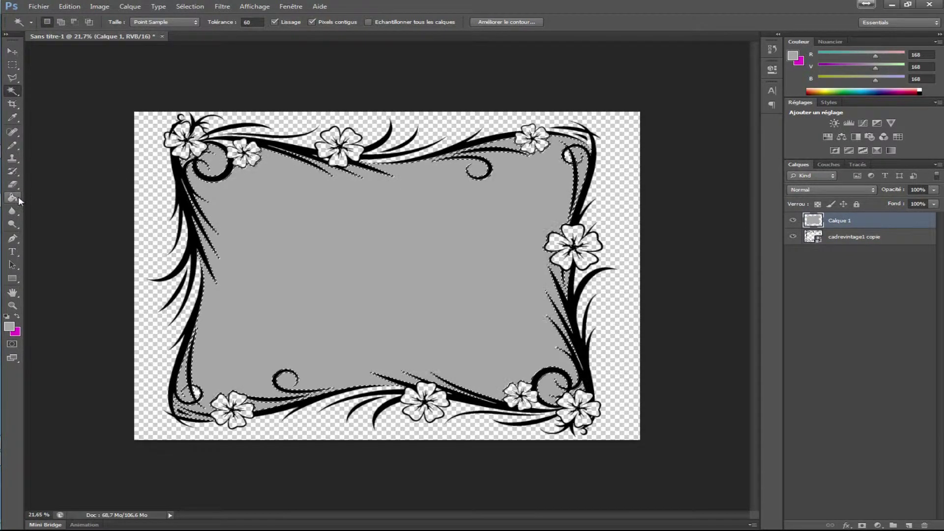
click(13, 197)
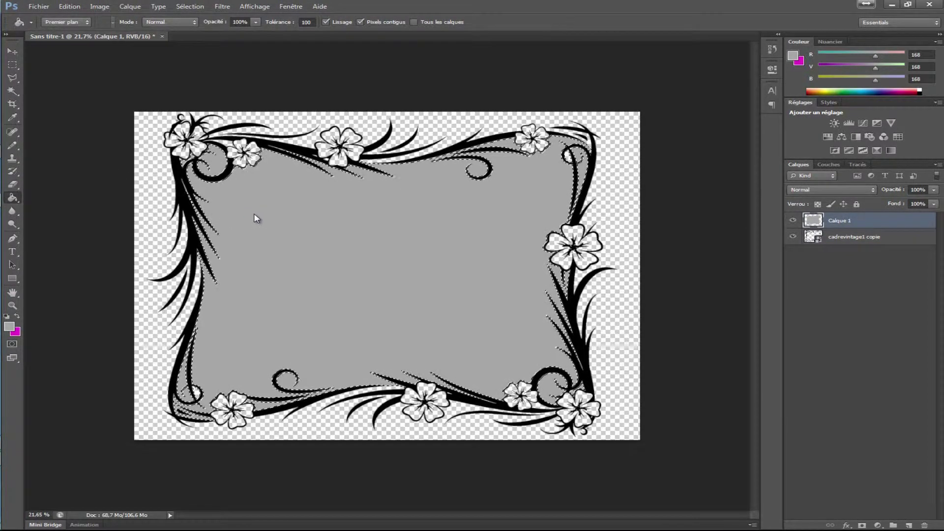
Turn off Pixels contigus and add the area near the small flower to the frame selection.
click(362, 22)
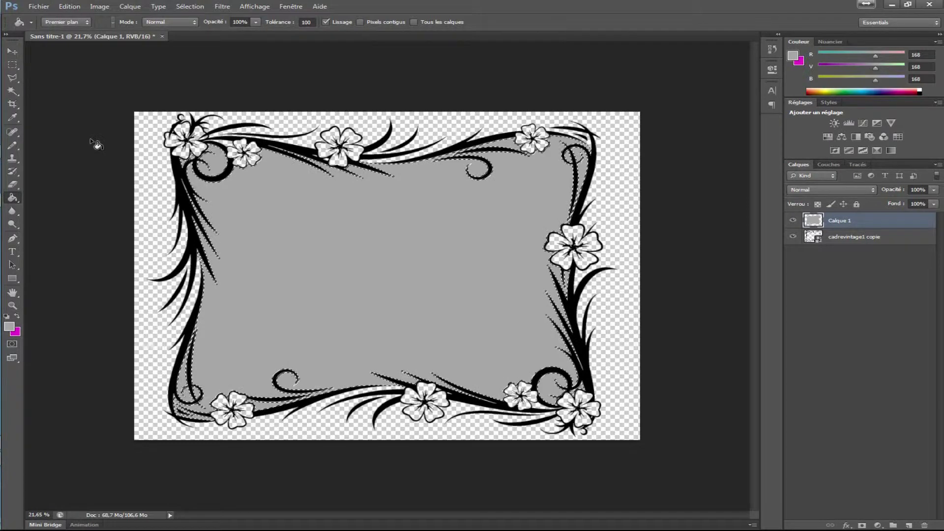
click(817, 238)
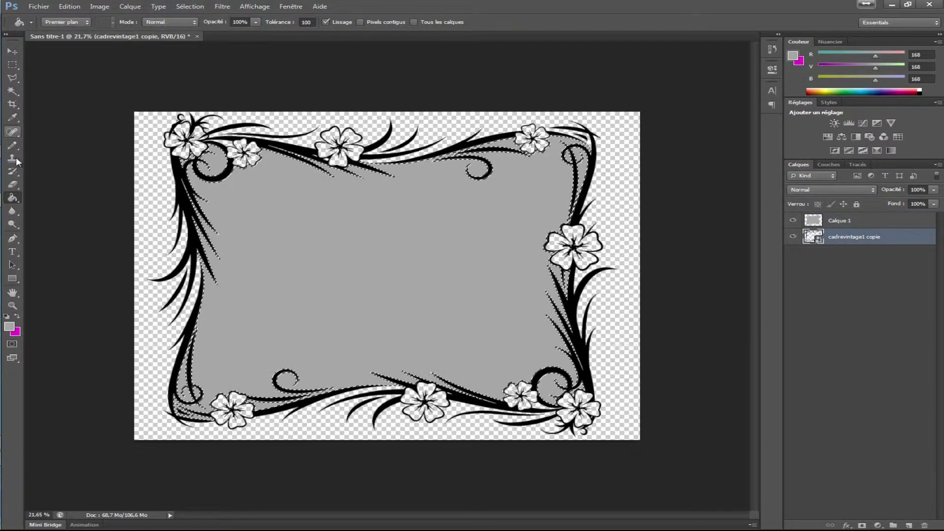
click(13, 90)
key(alt)
key(shift)
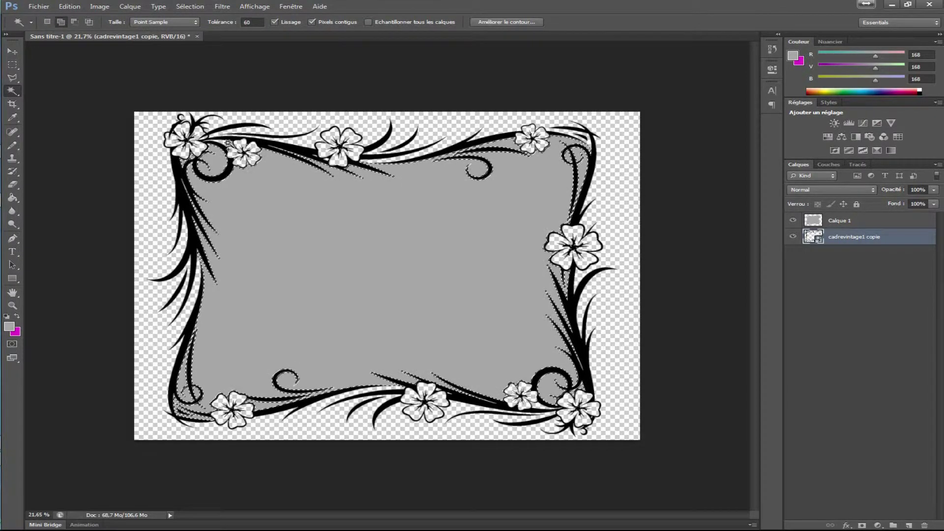
shift+click(237, 149)
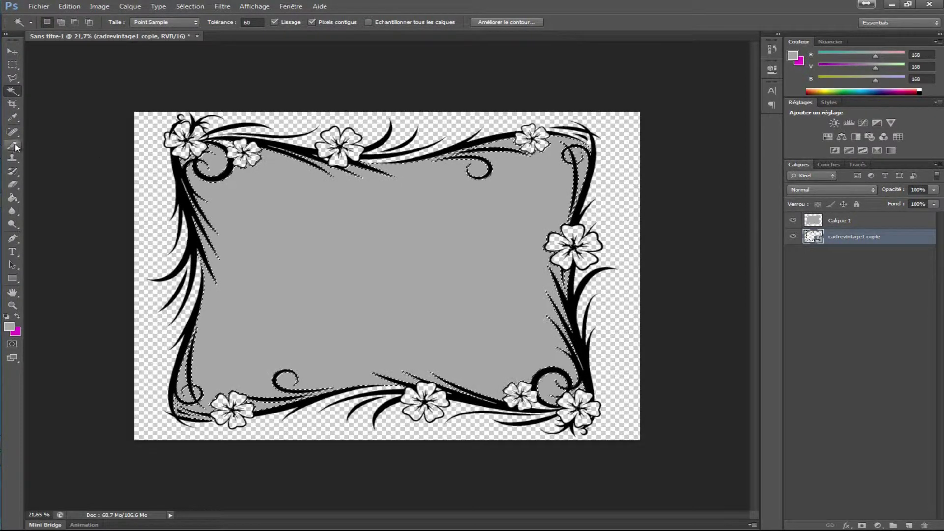
Fill the small gaps along the frame's inner edge with grey on Calque 1.
click(13, 198)
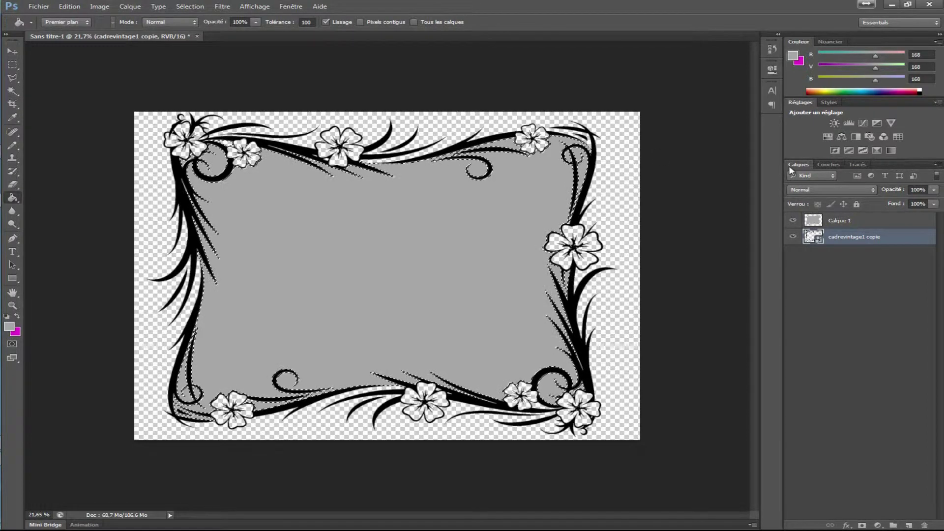
click(853, 221)
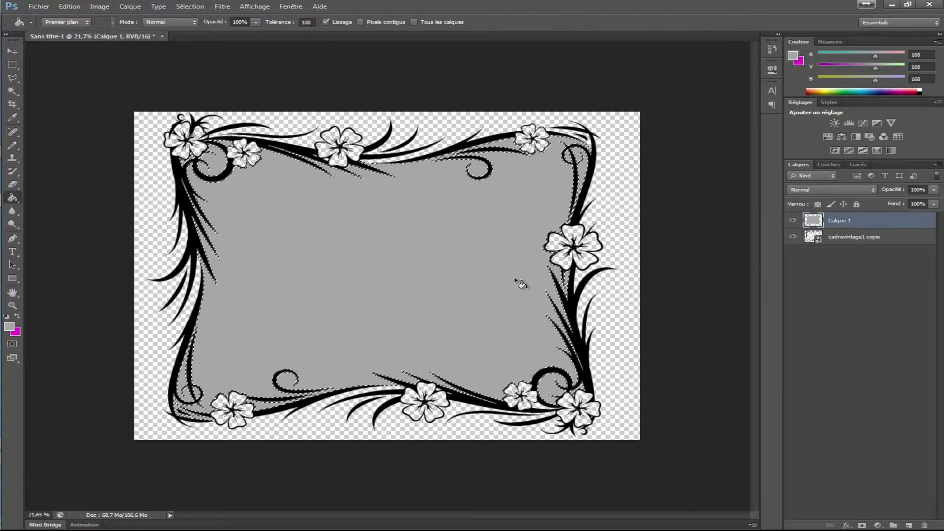
click(864, 242)
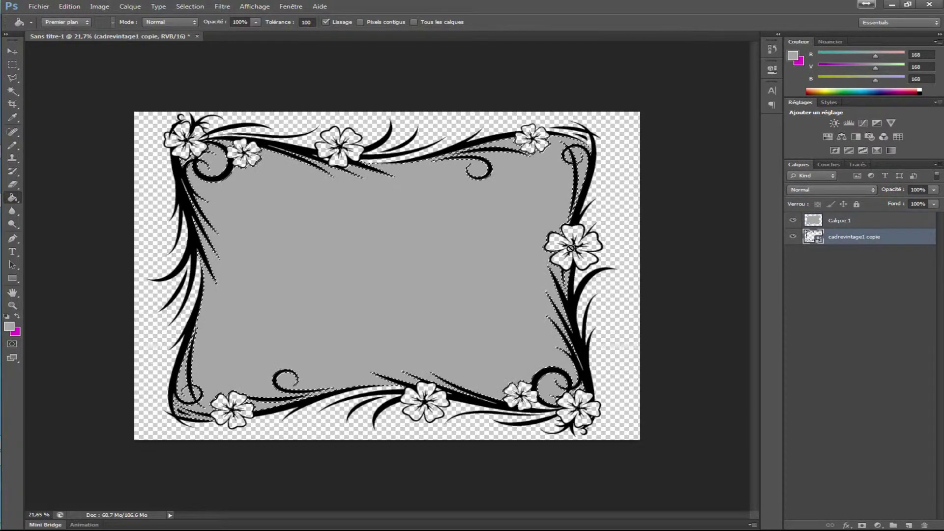
click(39, 6)
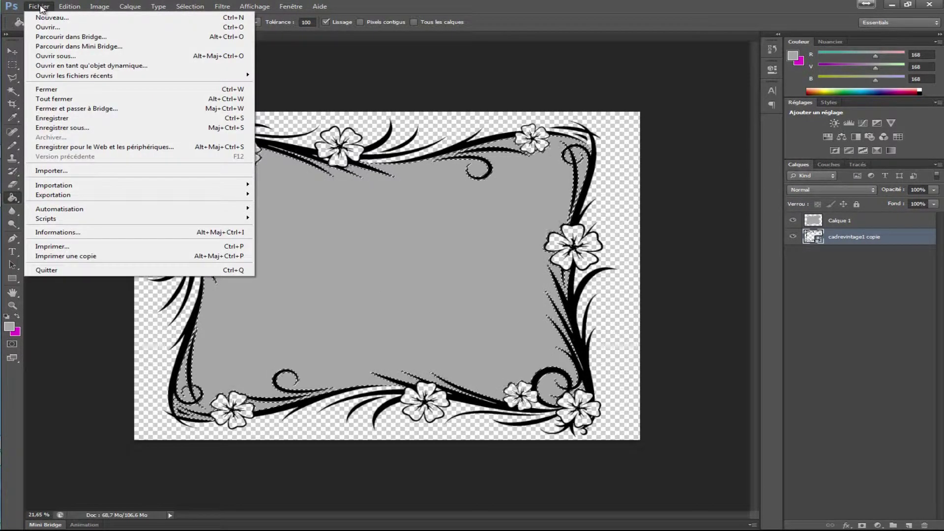
Place the TheBluesFactory-20 concert photo and move its layer above Calque 1.
click(86, 172)
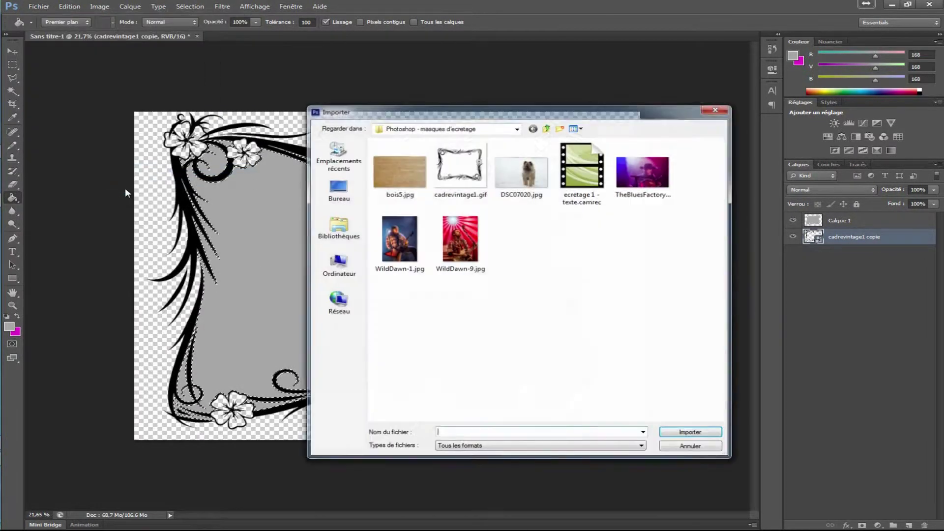
double_click(644, 172)
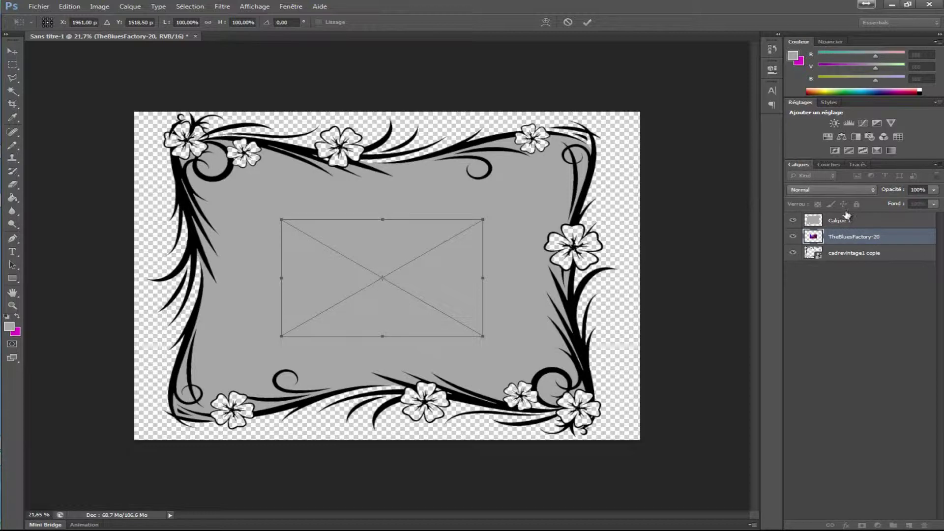
key(Return)
drag(859, 237, 856, 216)
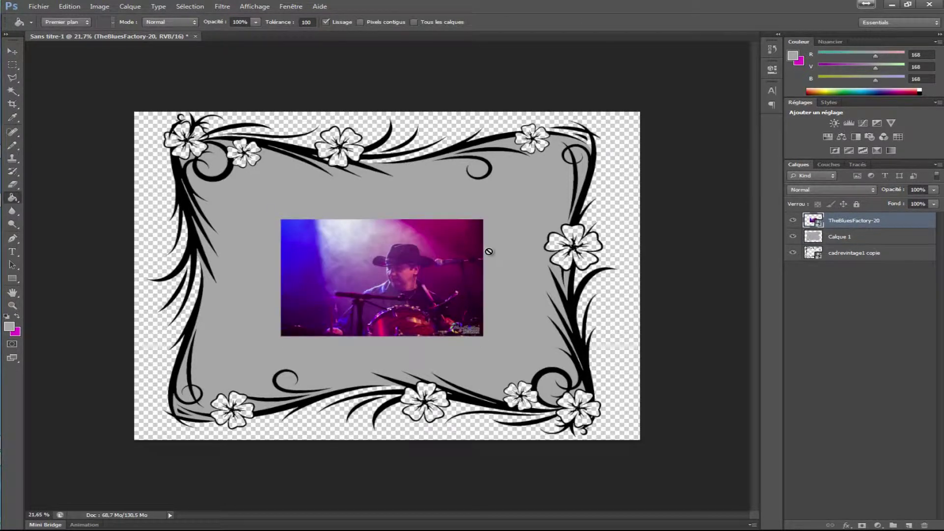
Enlarge the photo to about 272.73% to cover the frame, checking alignment at lower opacity.
key(ctrl+t)
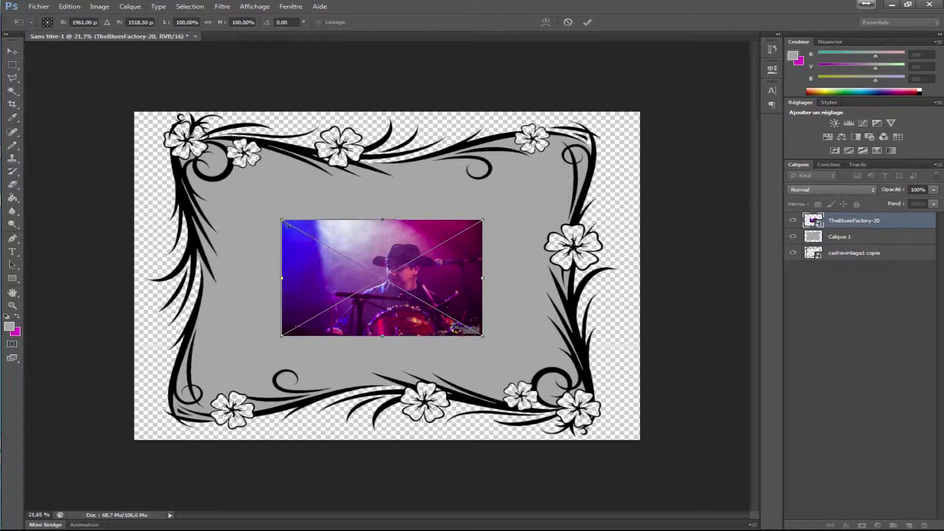
drag(280, 218, 140, 159)
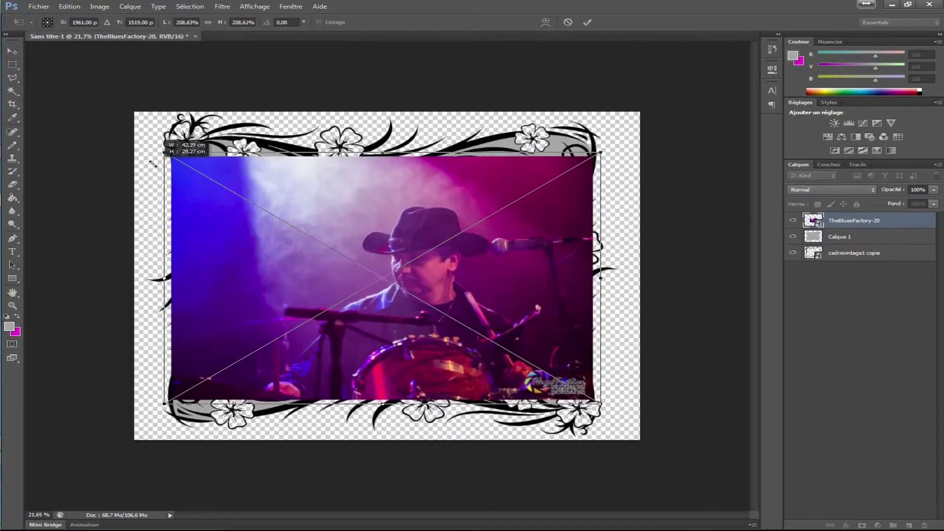
drag(140, 158, 89, 142)
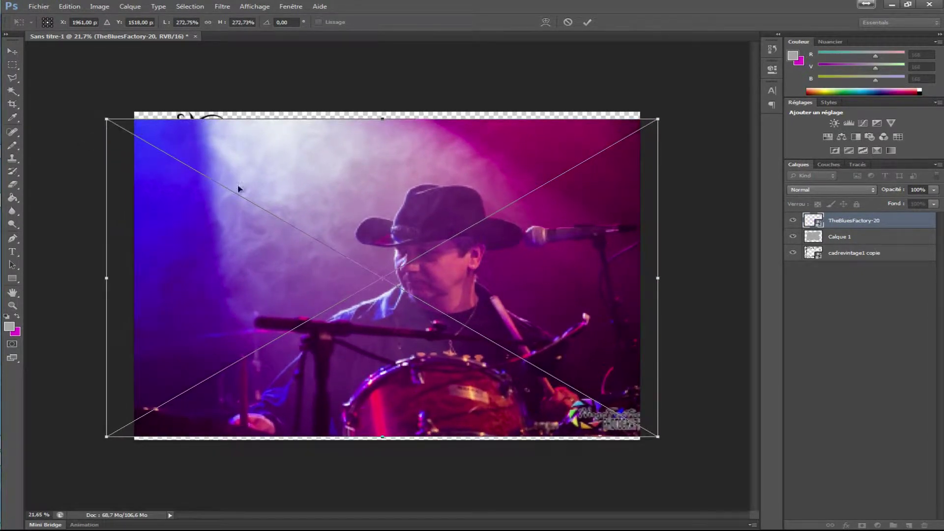
drag(375, 223, 387, 223)
click(935, 190)
mouse_move(937, 205)
mouse_down()
mouse_move(888, 206)
mouse_move(898, 201)
mouse_up()
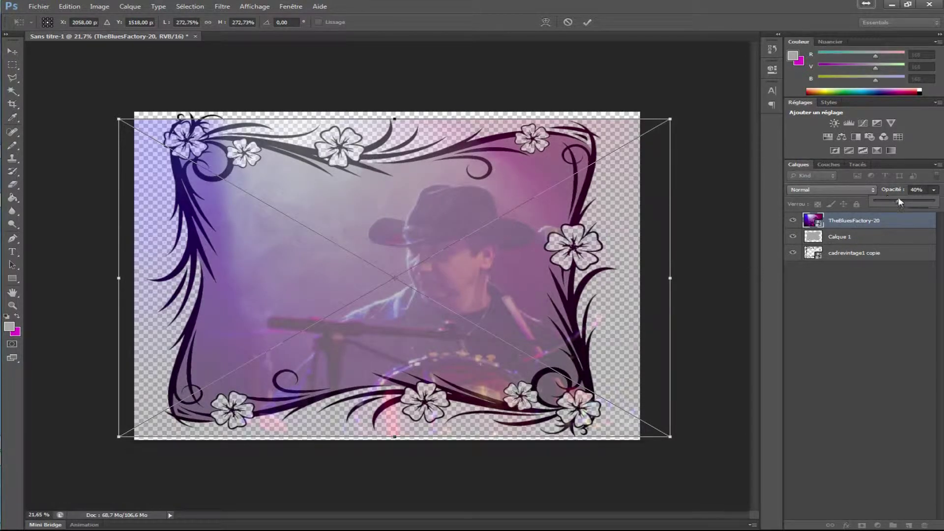
drag(901, 204, 934, 203)
click(689, 250)
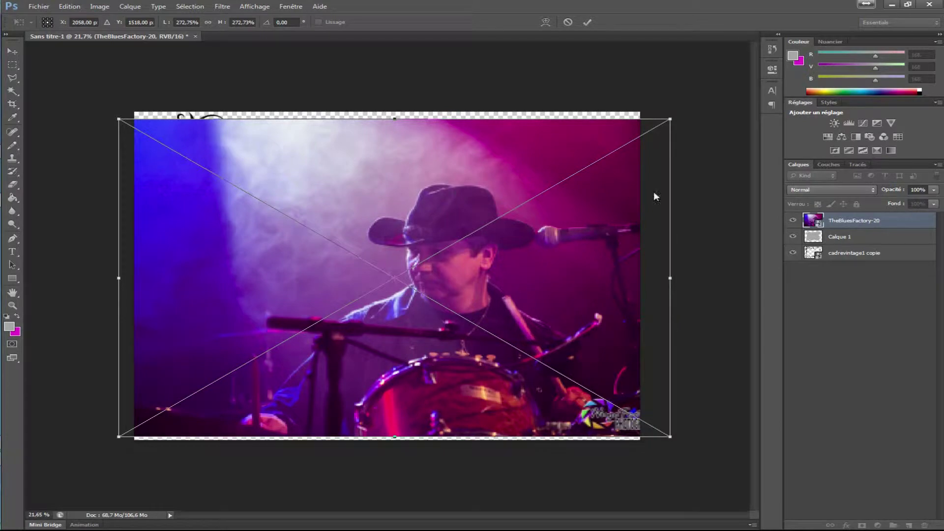
key(Return)
key(g)
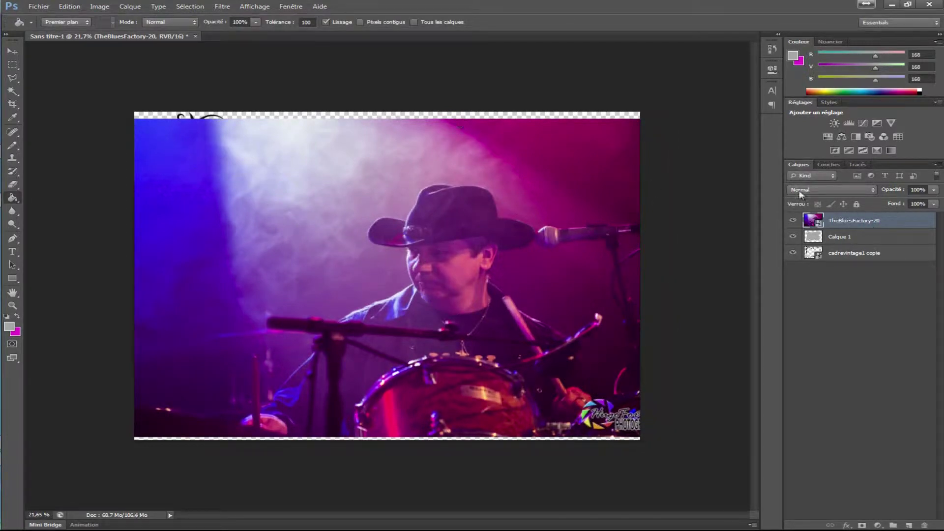
Clip the TheBluesFactory-20 photo to Calque 1 so it shows only inside the frame.
right_click(878, 223)
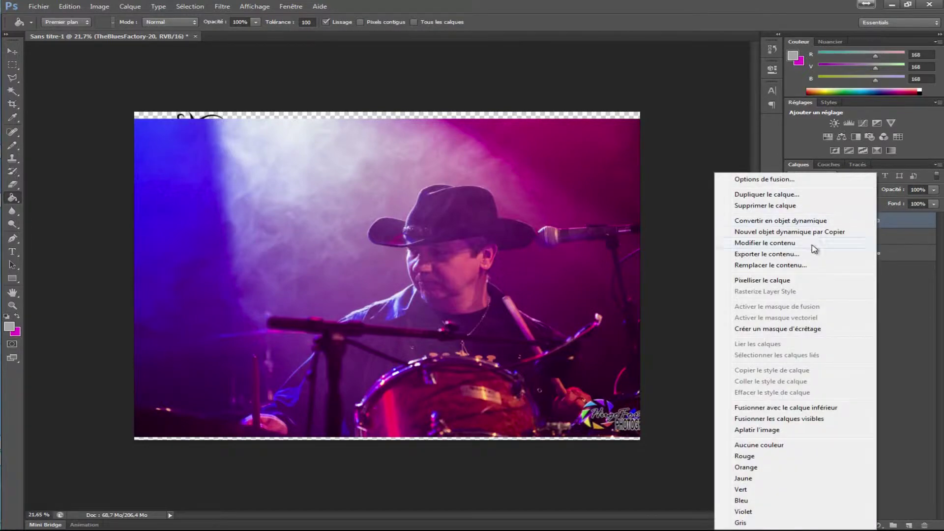
click(822, 329)
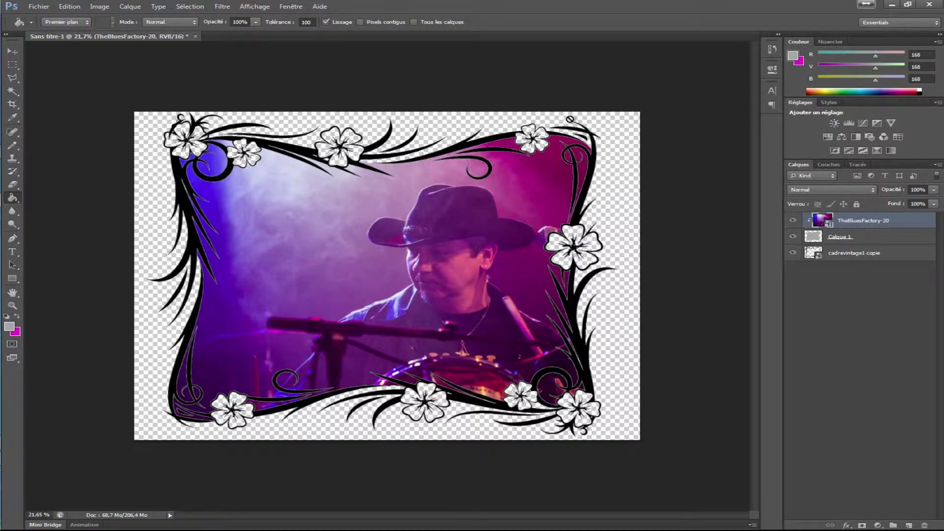
click(875, 257)
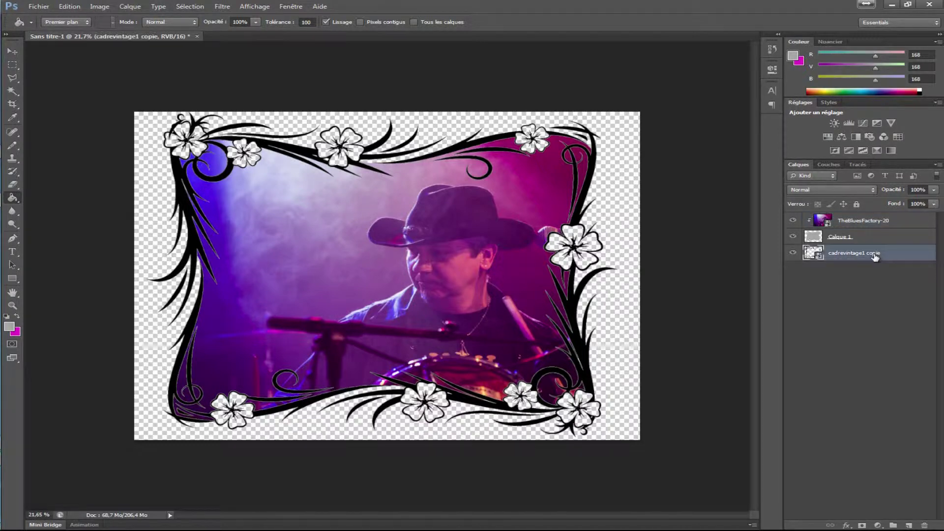
Rasterize the cadrevintage1 copie frame layer and start a drop shadow layer style on it.
right_click(874, 255)
click(809, 282)
click(130, 8)
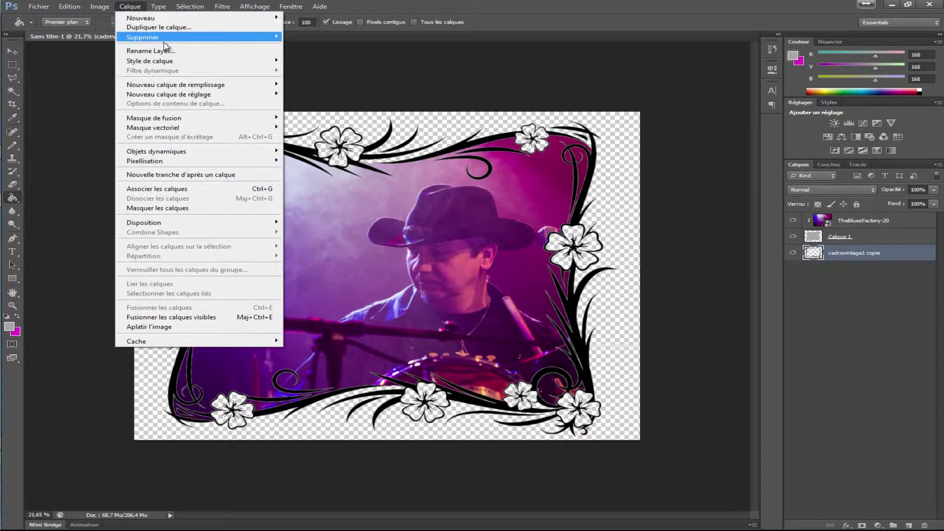
mouse_move(149, 61)
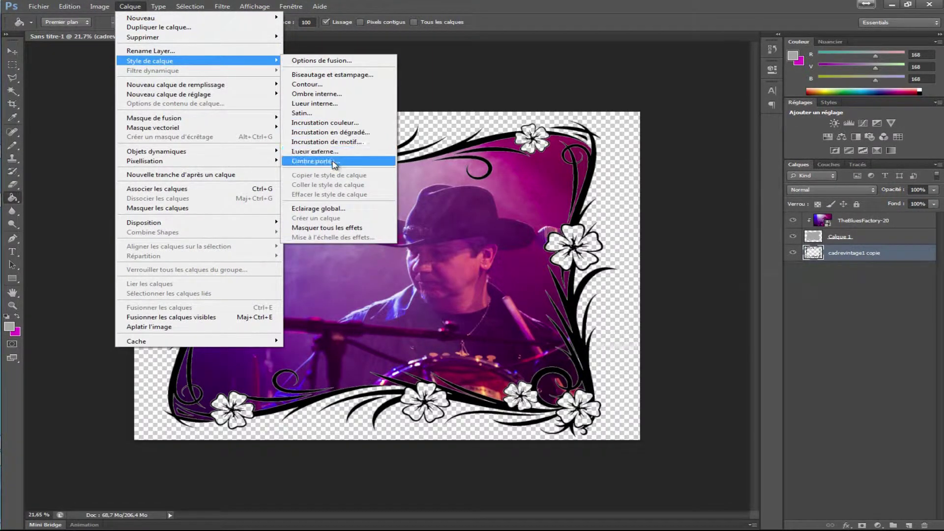
click(334, 162)
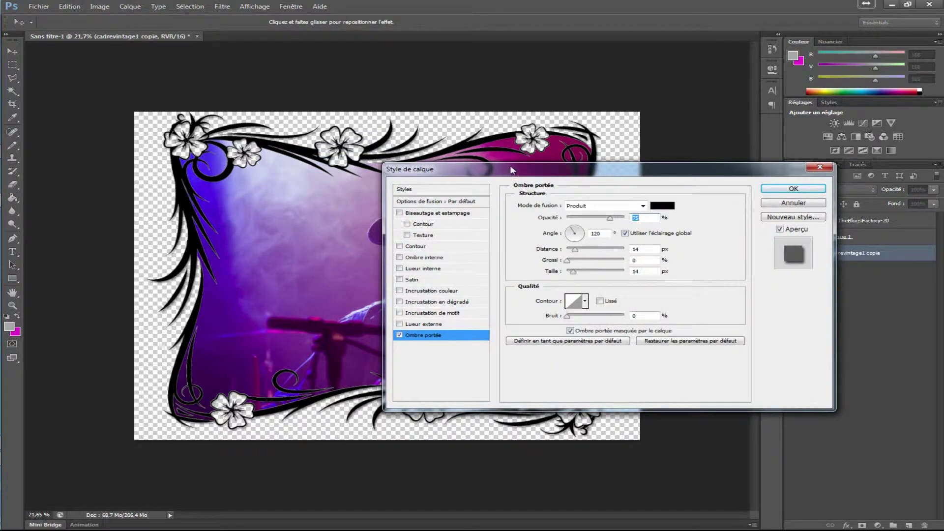
drag(511, 168, 691, 30)
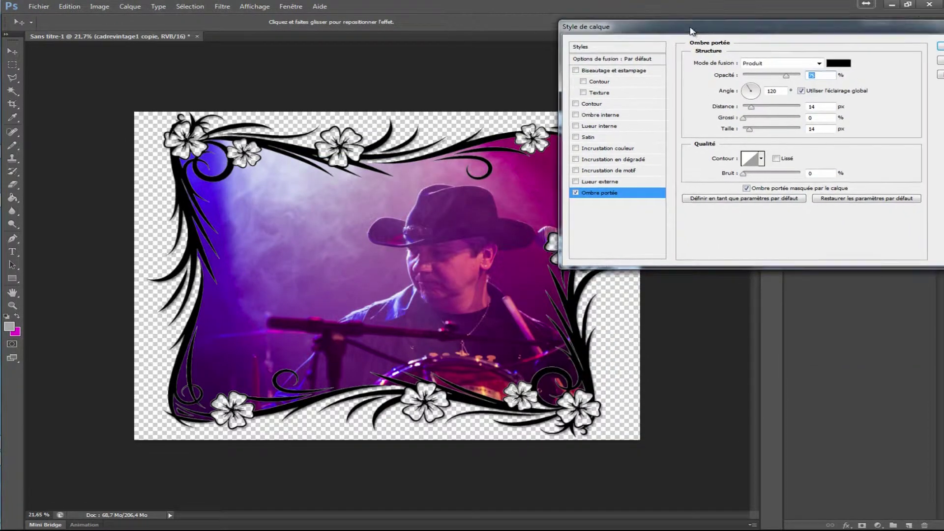
drag(691, 31, 574, 44)
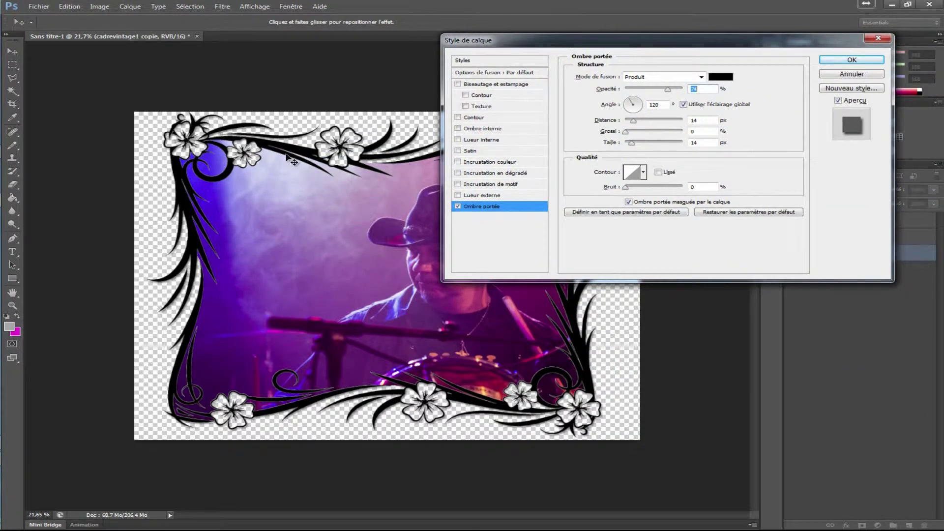
drag(631, 43, 768, 70)
Apply a Normal drop shadow: 82% opacity, 30 px distance, 28% spread, 21 px size.
click(839, 101)
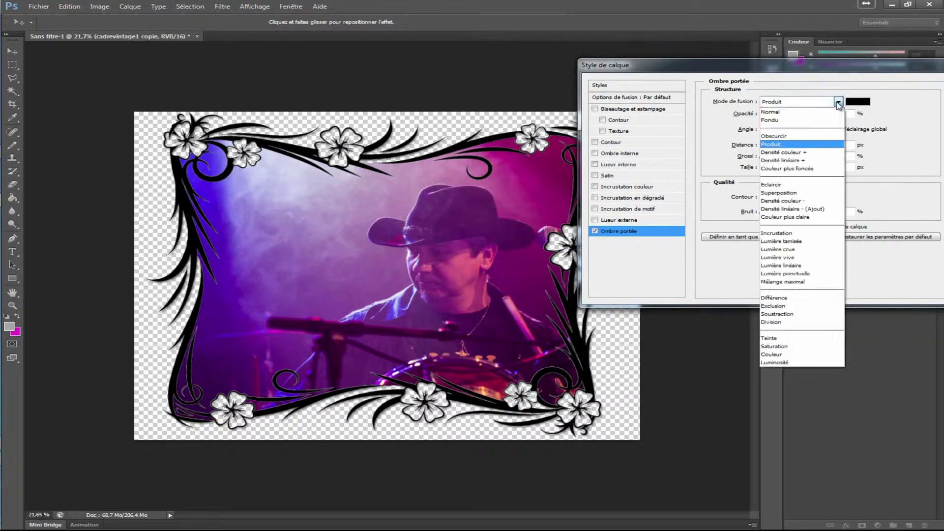
click(819, 101)
mouse_move(770, 148)
mouse_down()
mouse_move(783, 149)
mouse_move(789, 171)
mouse_move(776, 170)
mouse_up()
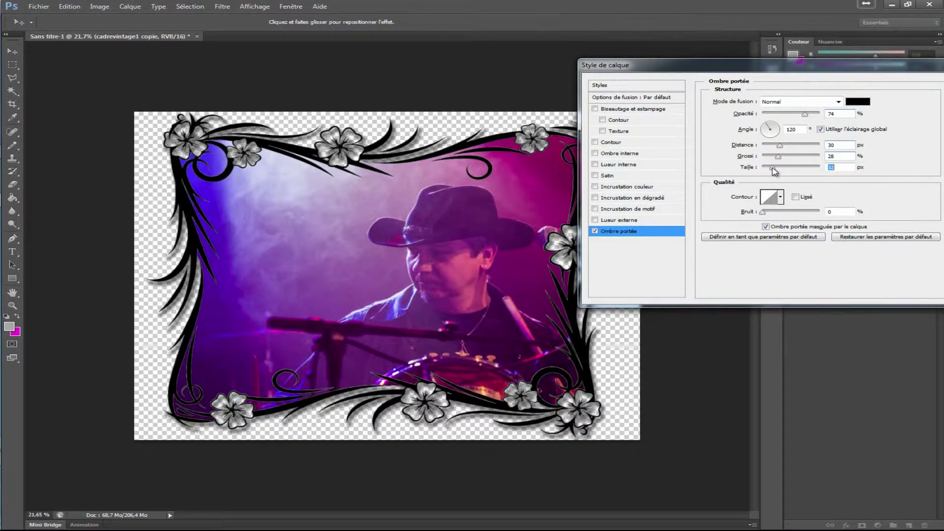
drag(773, 171, 773, 170)
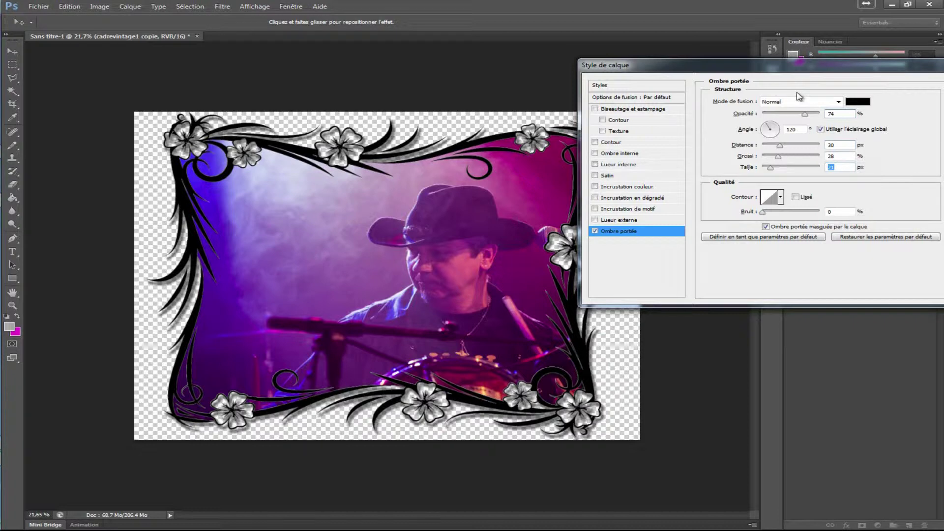
drag(808, 115, 810, 115)
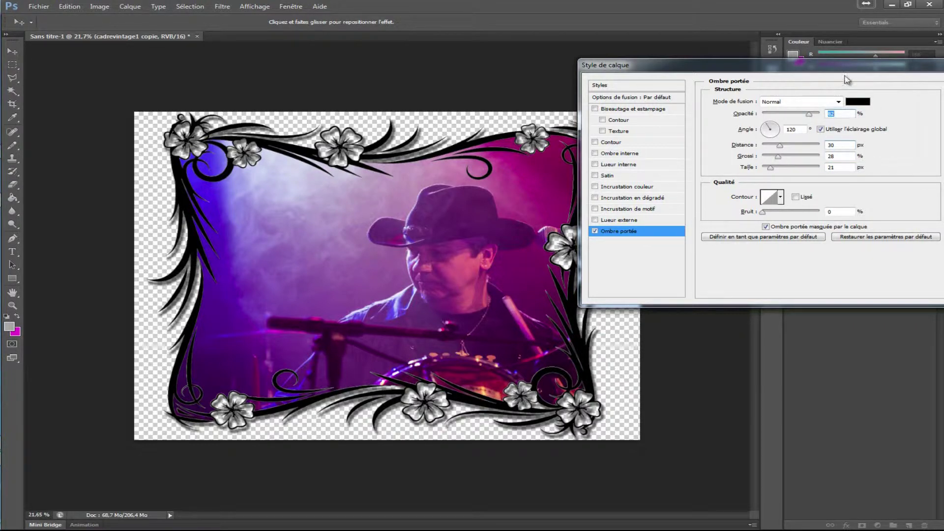
drag(847, 65, 675, 118)
click(819, 137)
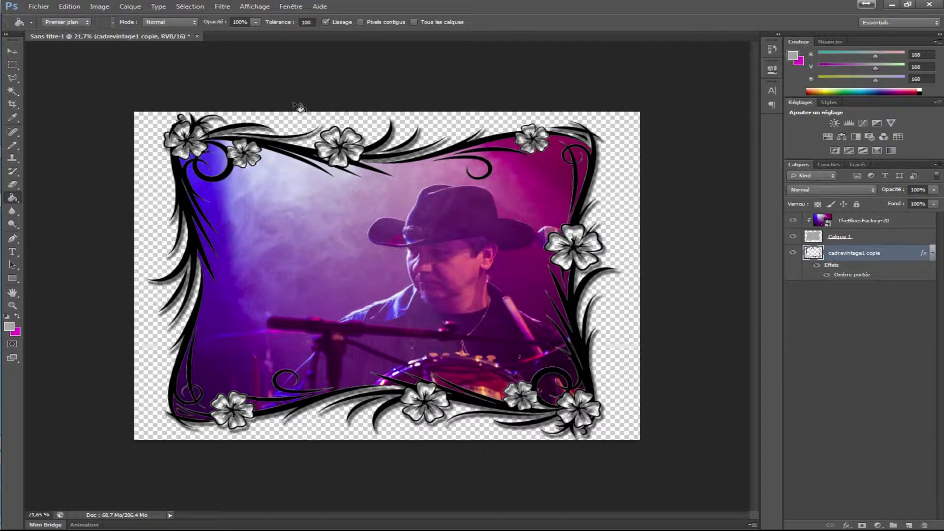
Magic Wand-select the top-left white flower and add another flower to the selection.
click(12, 92)
click(186, 131)
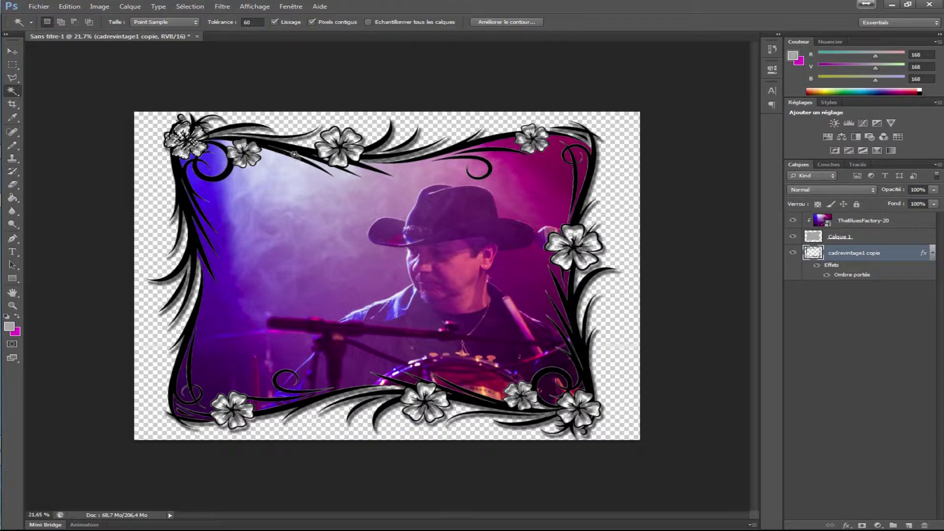
key(alt)
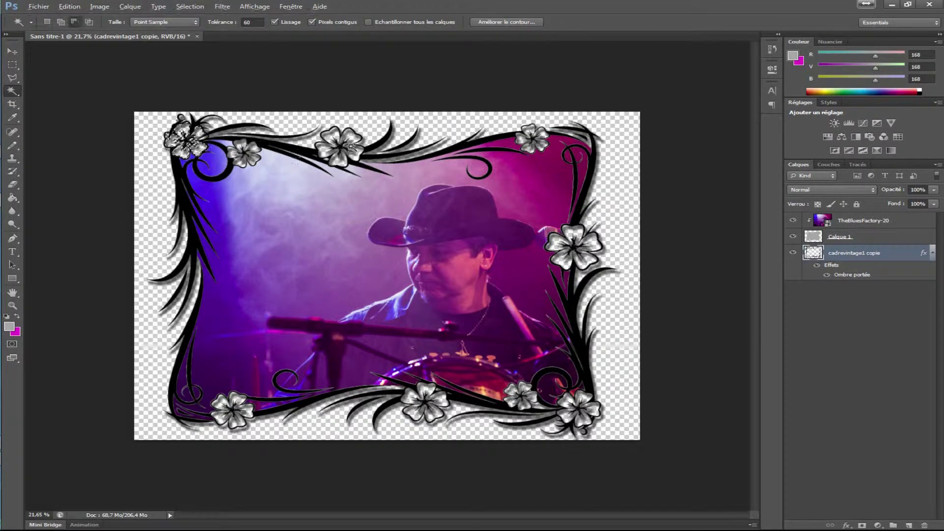
key(shift)
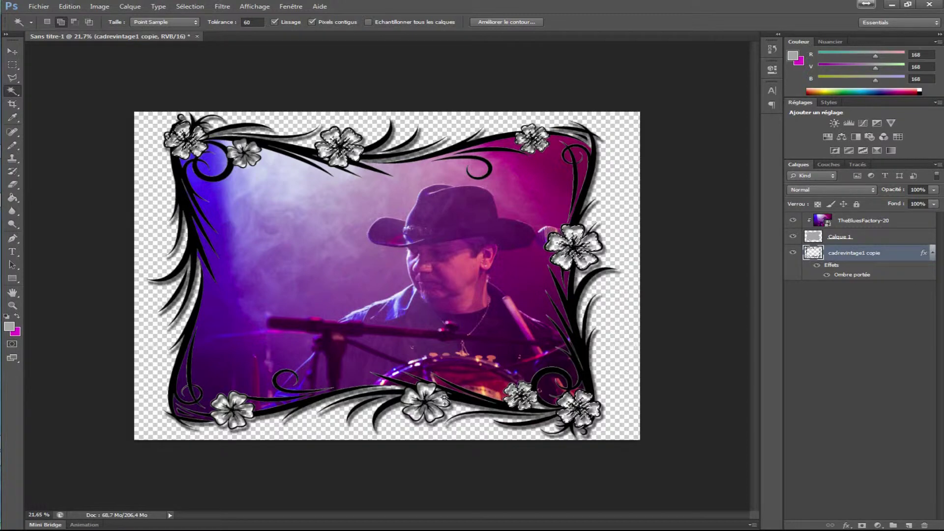
shift+click(250, 412)
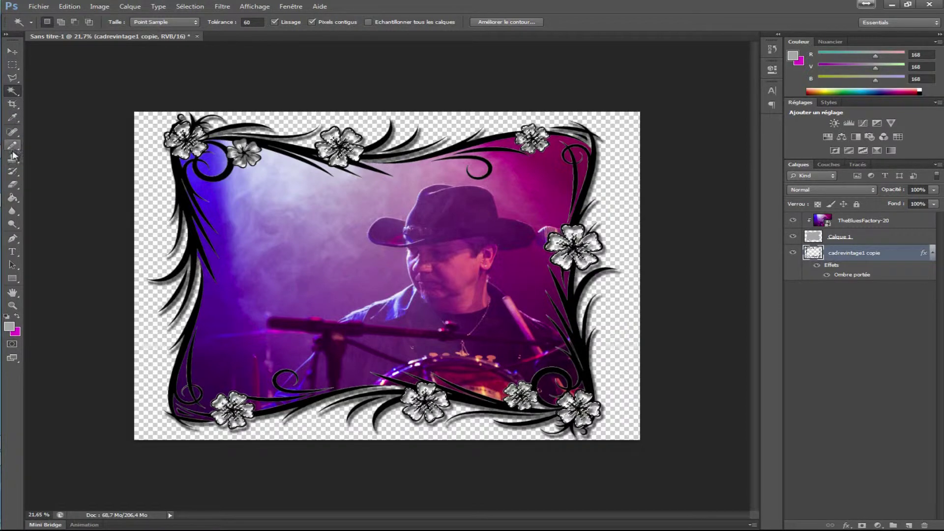
Set white as the Paint Bucket fill colour, ending back on the Rectangular Marquee tool.
click(12, 198)
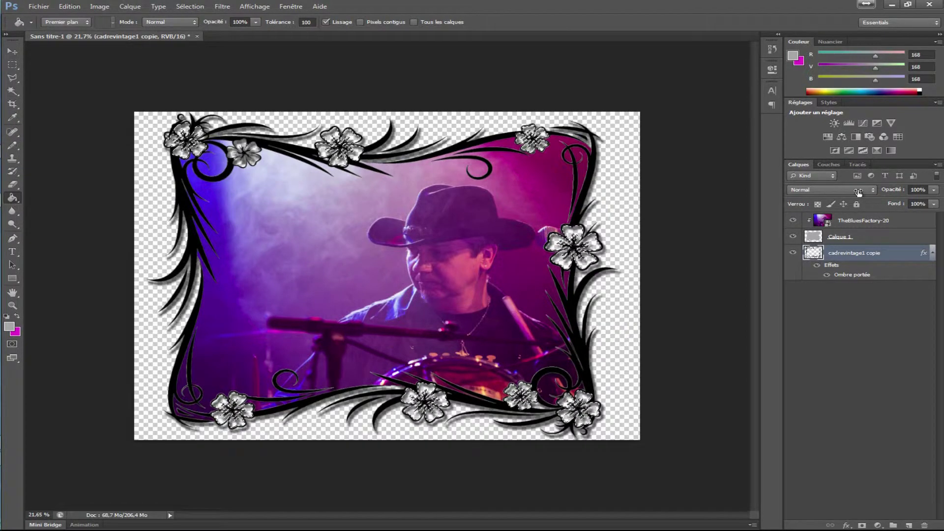
key(i)
click(794, 57)
drag(597, 326, 585, 274)
click(890, 270)
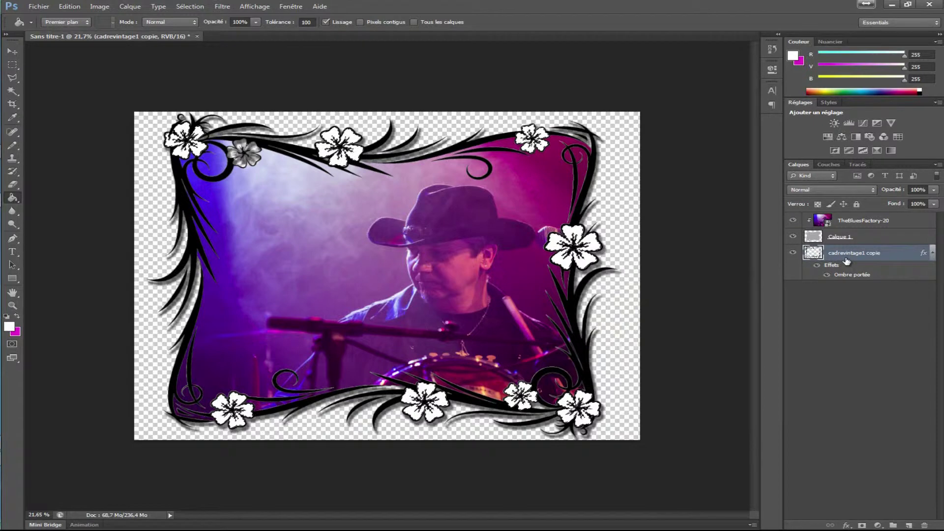
click(13, 64)
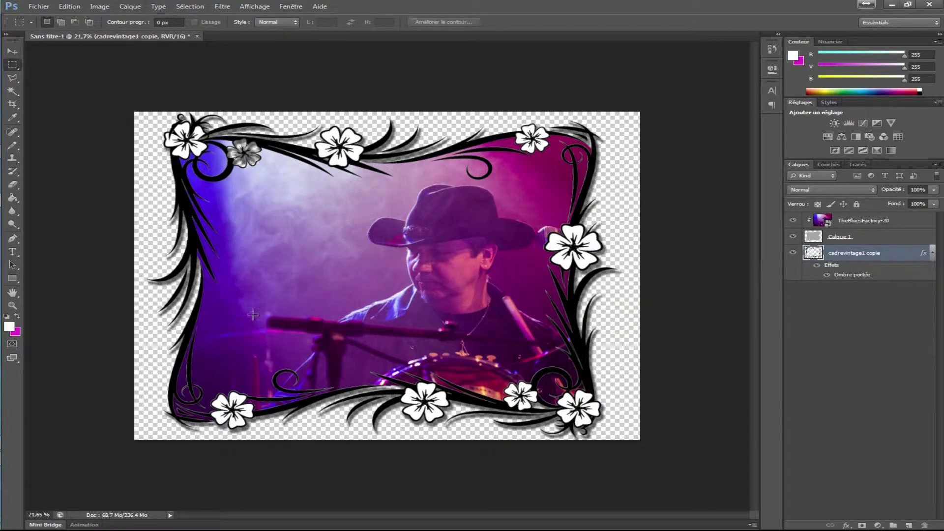
click(12, 91)
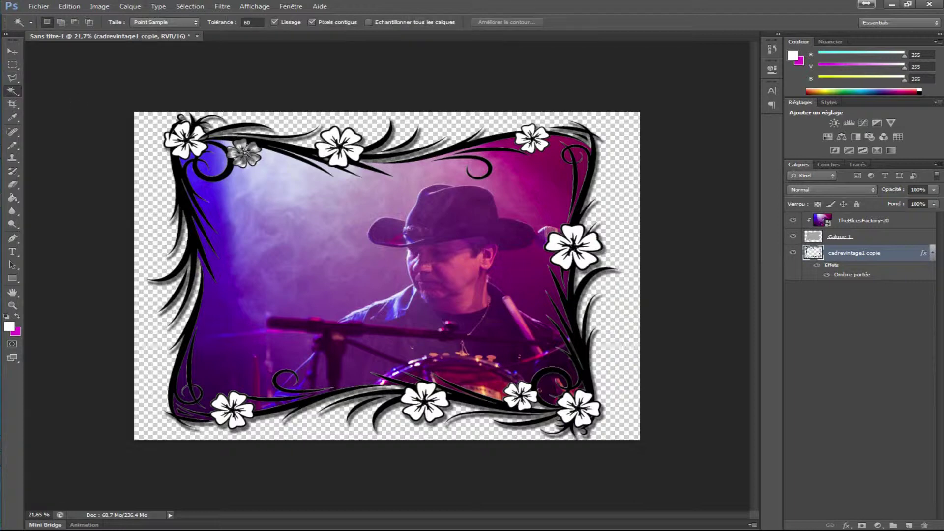
click(12, 197)
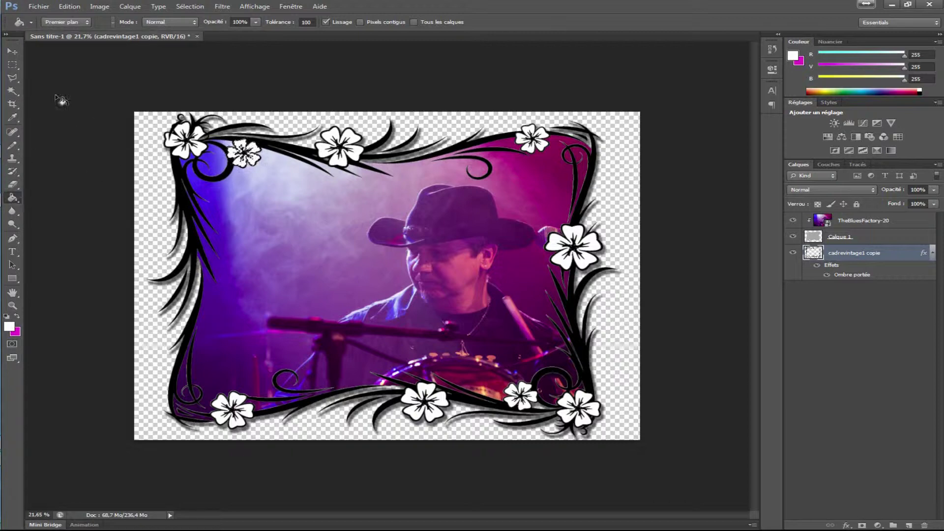
click(15, 67)
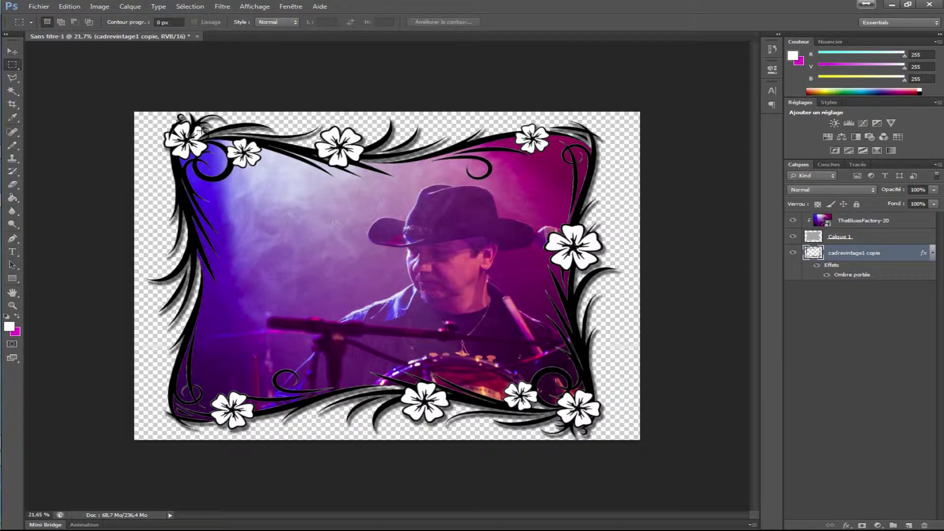
Place WildDawn-1.jpg, scale it to about 420%, and move its layer just above Calque 1.
click(40, 8)
click(79, 170)
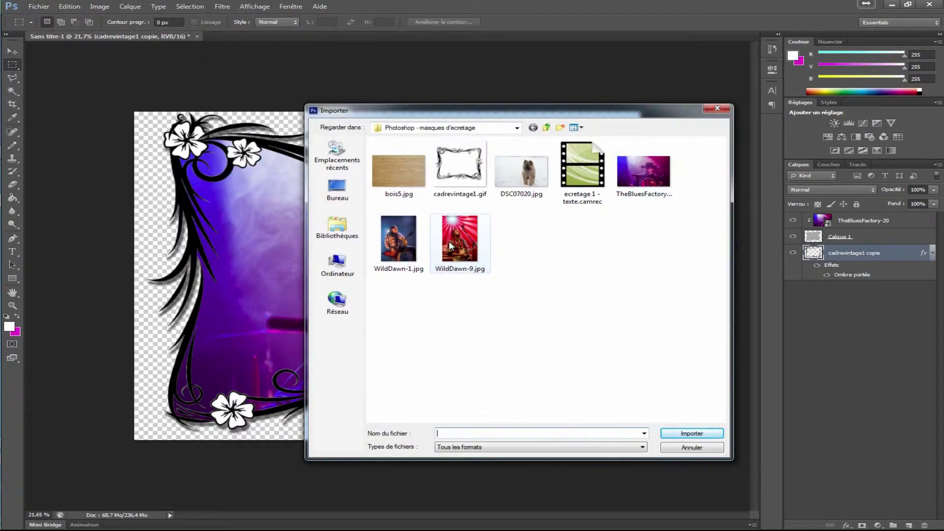
double_click(393, 241)
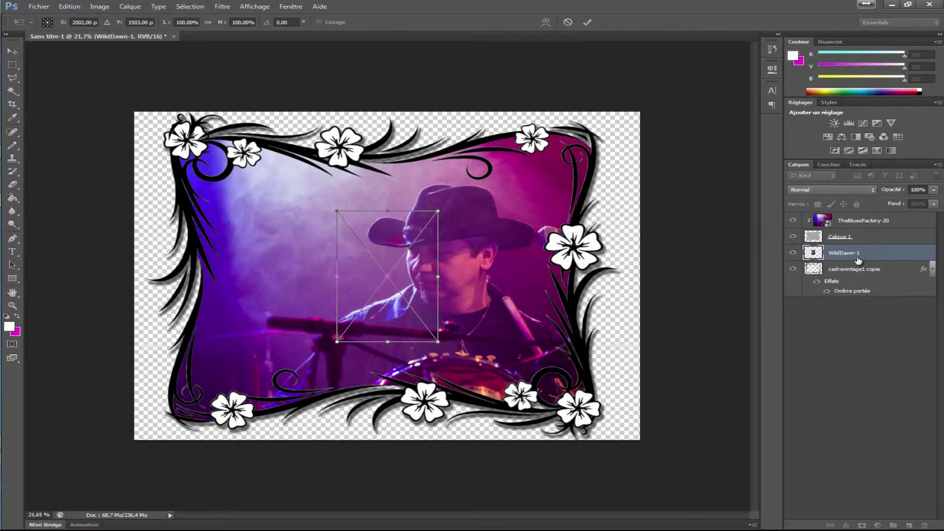
drag(435, 214, 643, 120)
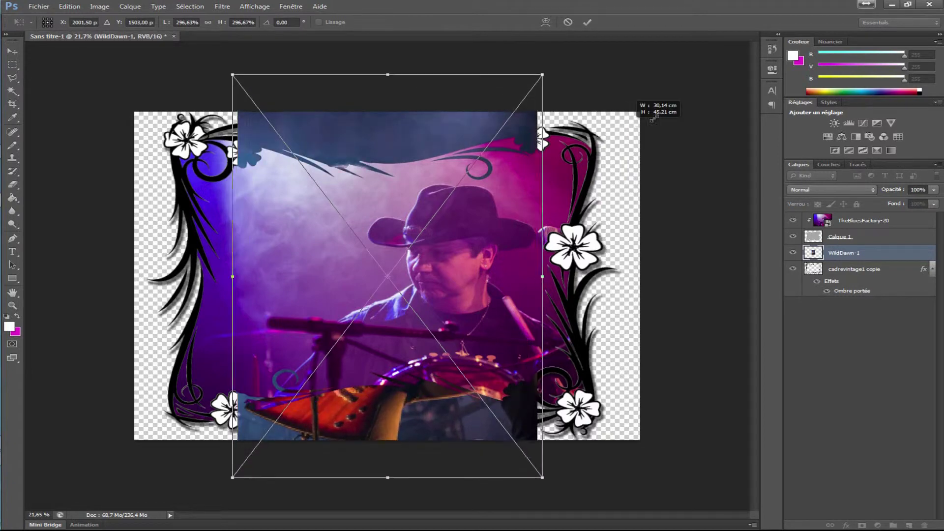
drag(643, 119, 756, 93)
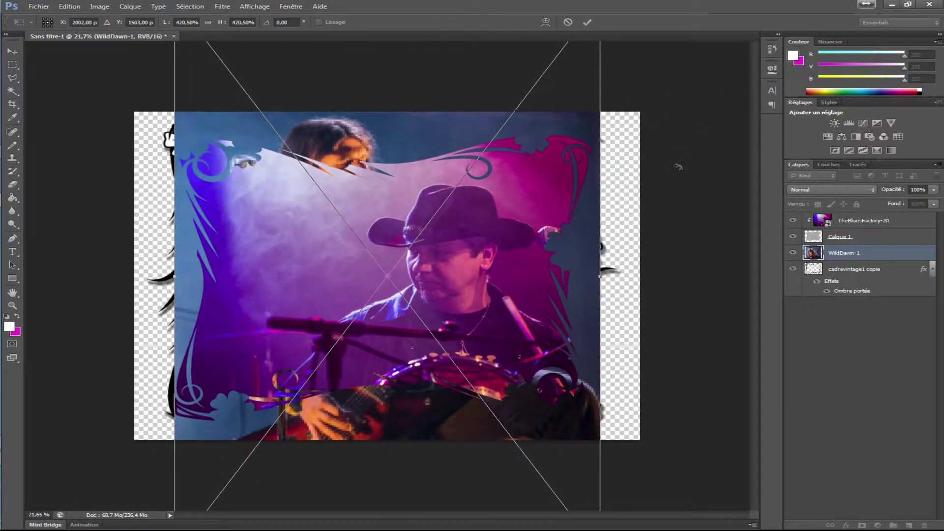
key(Return)
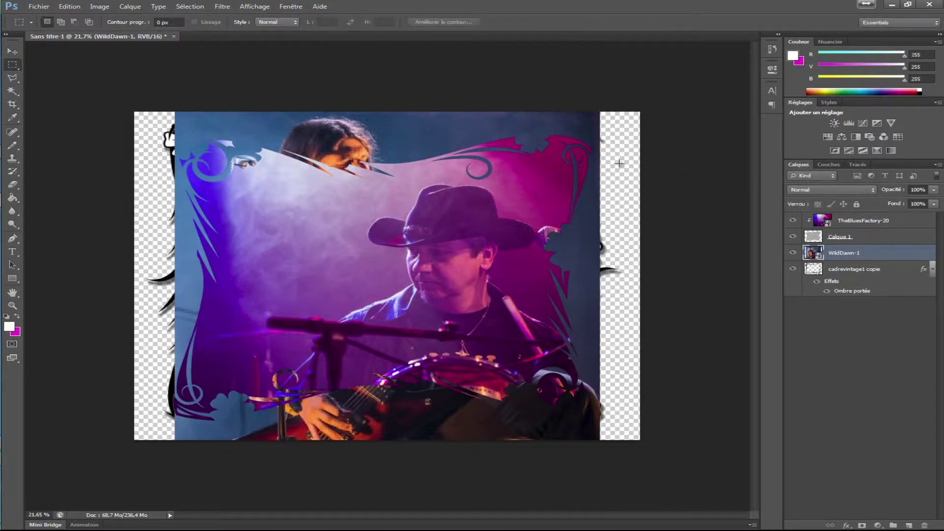
mouse_move(867, 254)
mouse_down()
mouse_move(864, 216)
mouse_move(880, 243)
mouse_up()
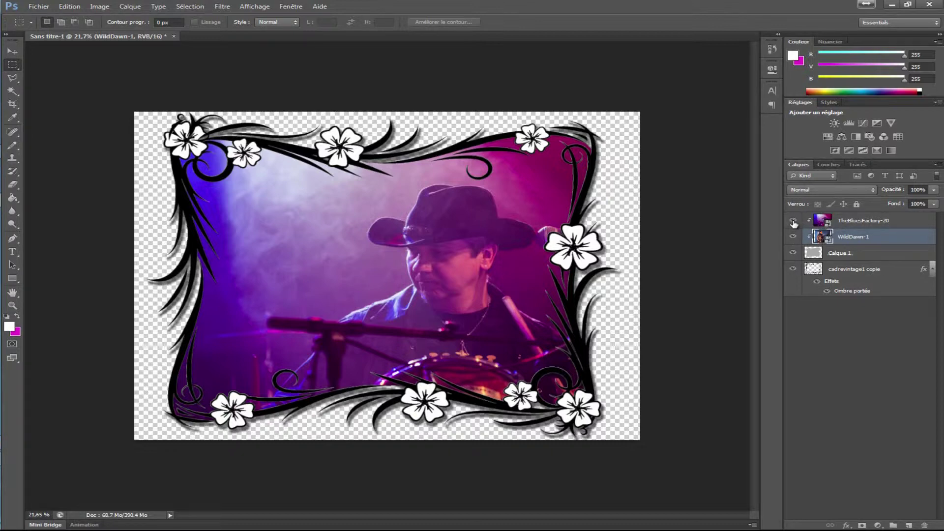
Save as JPEG TBF-cadre--01.jpg, then hide TheBluesFactory-20 to reveal the WildDawn-1 photo.
click(37, 7)
click(93, 128)
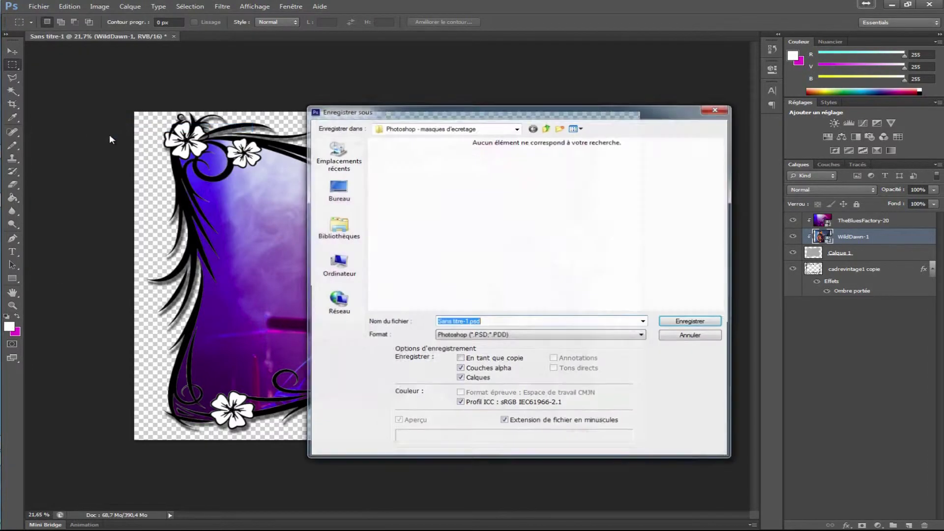
click(516, 335)
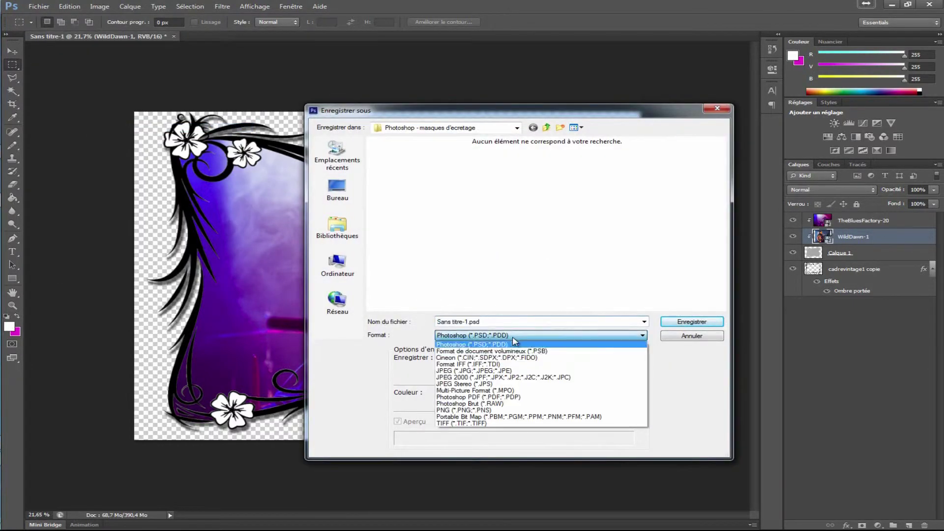
click(499, 371)
drag(487, 322, 368, 326)
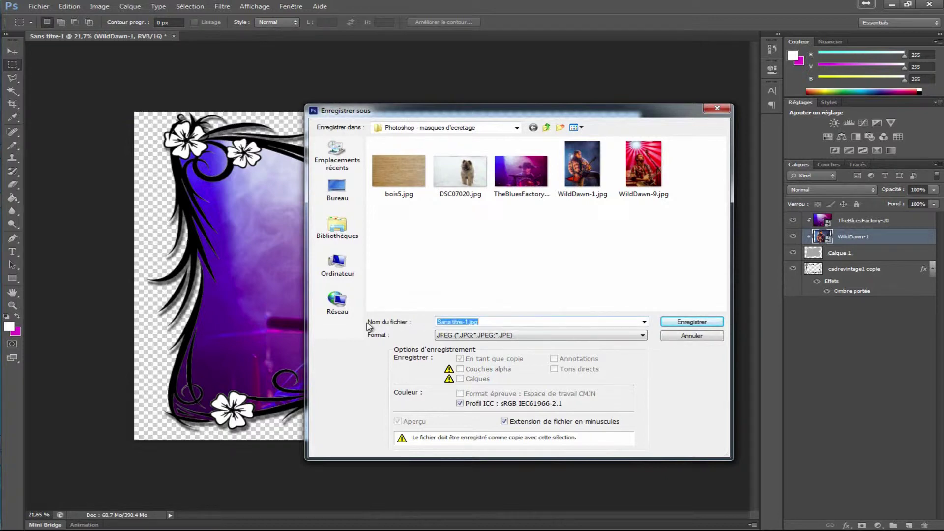
text(TBF)
text(-cadre--01)
click(703, 322)
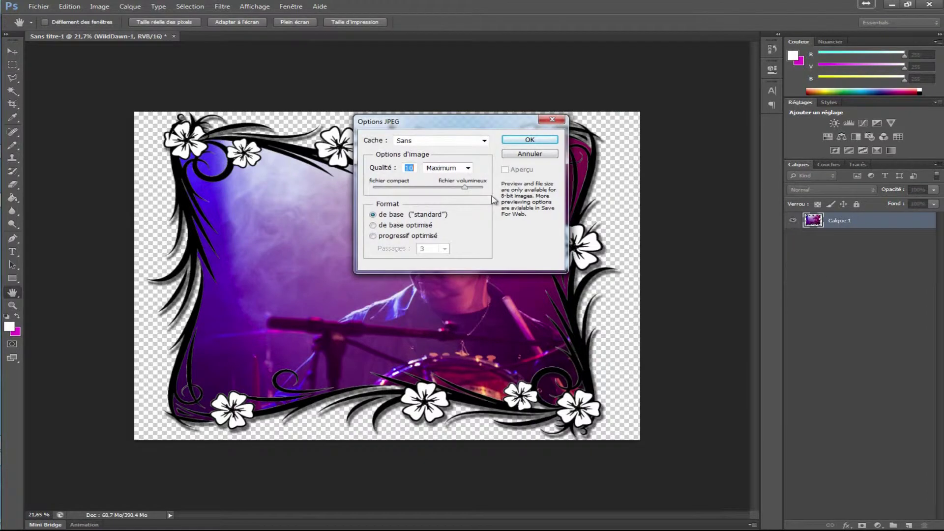
click(529, 140)
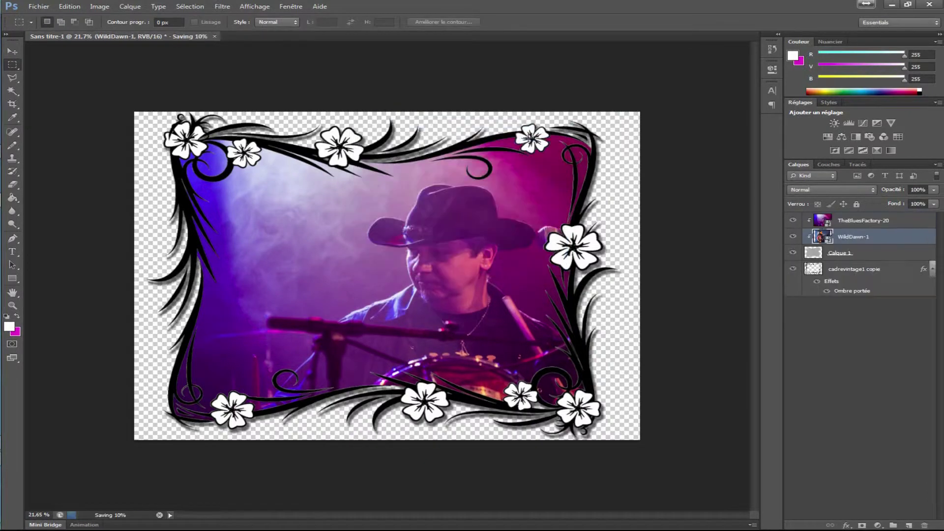
click(793, 221)
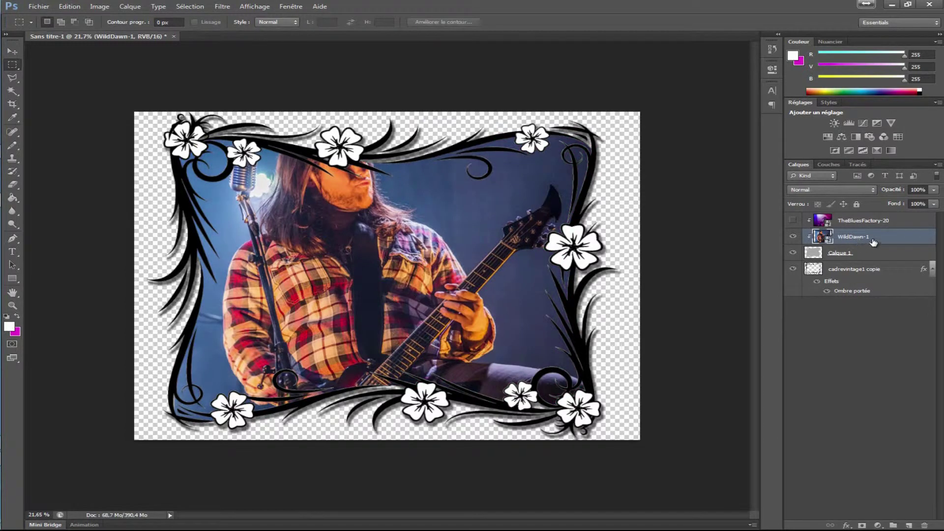
Move the WildDawn-1 guitarist photo down and to the right inside the frame.
key(ctrl+t)
mouse_move(453, 212)
mouse_down()
mouse_move(457, 267)
mouse_move(421, 253)
mouse_up()
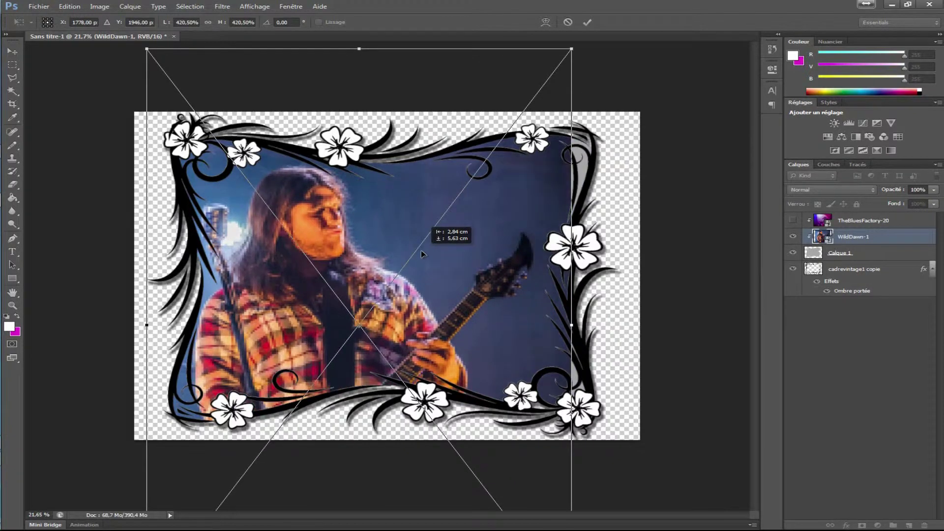
drag(421, 253, 450, 254)
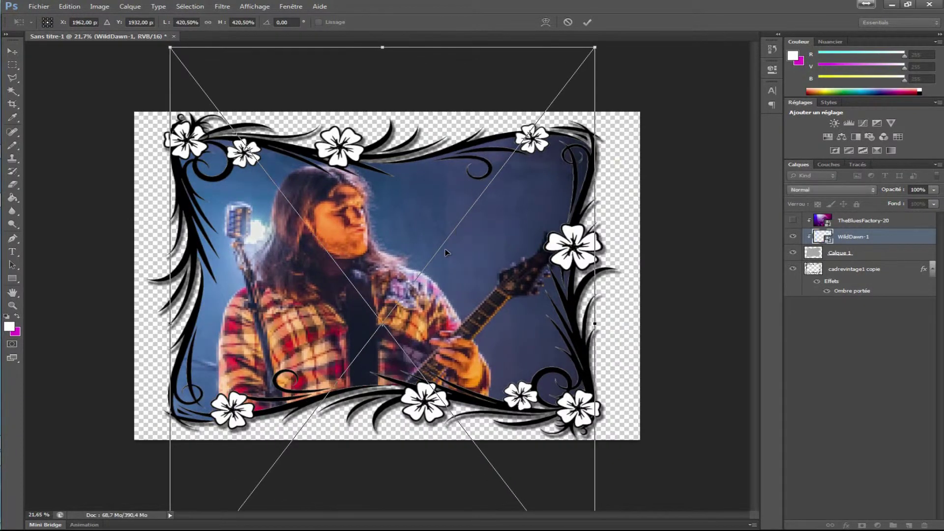
key(Return)
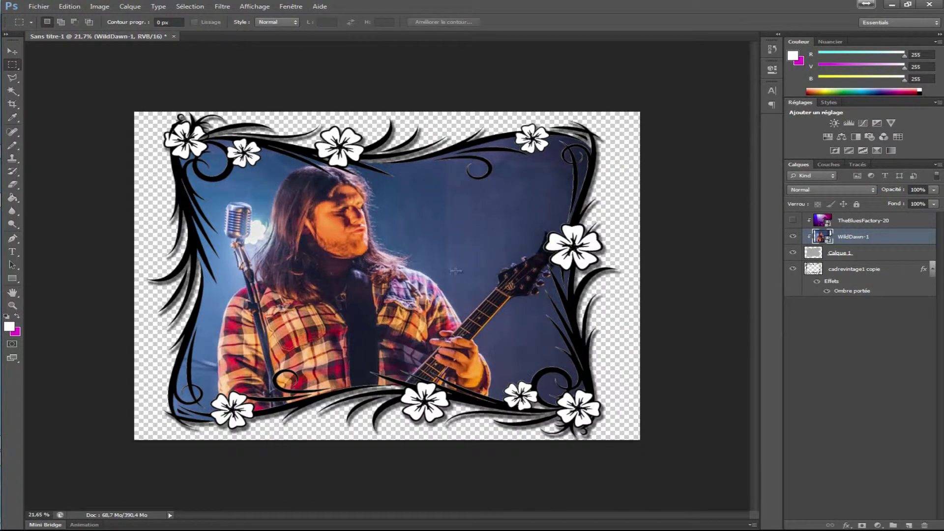
Save the framed guitarist version as the JPEG file WD-cadre-01.jpg.
click(37, 9)
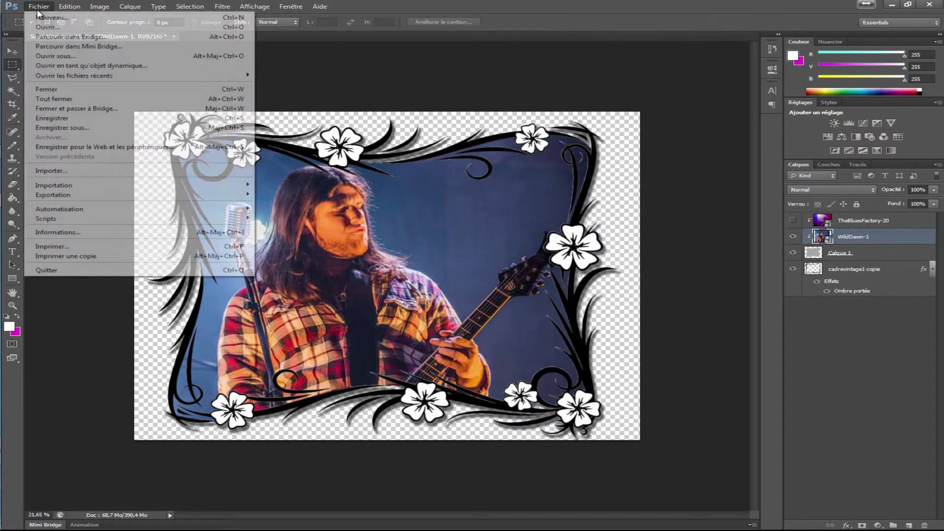
click(89, 130)
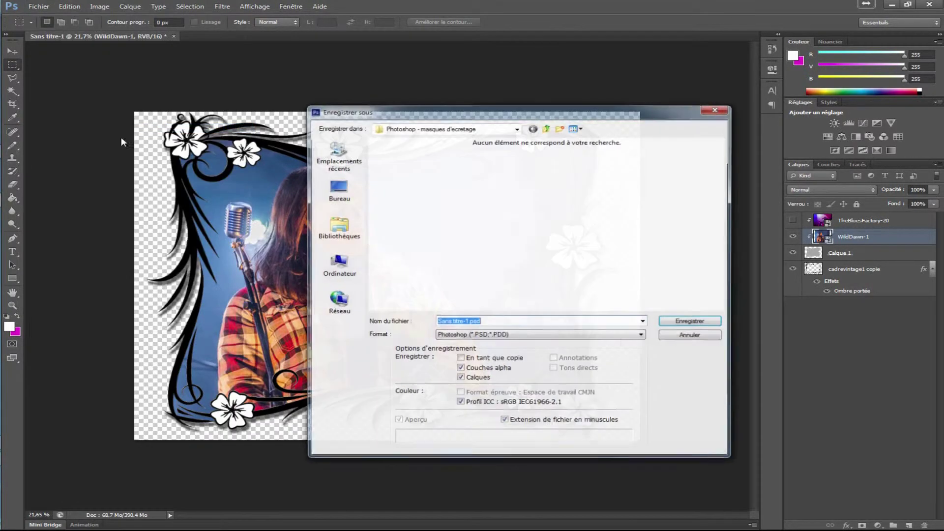
click(521, 336)
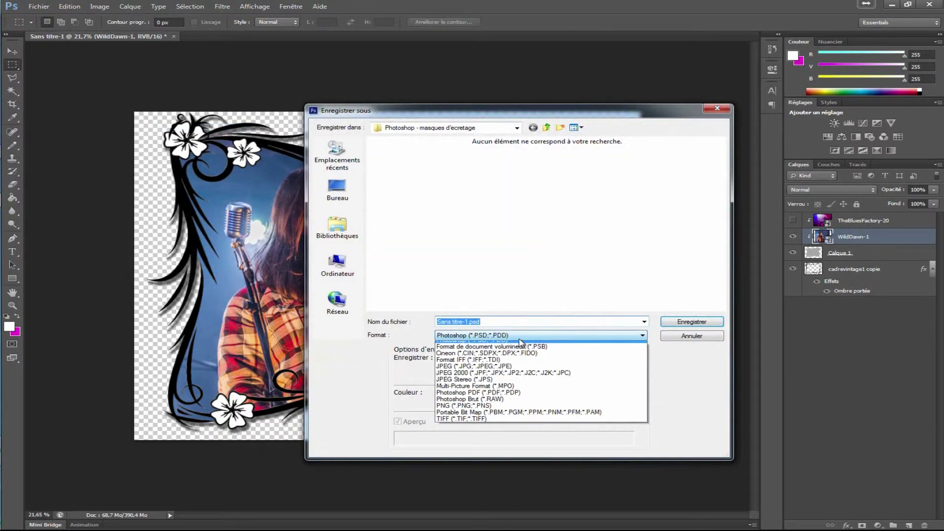
click(491, 371)
click(504, 324)
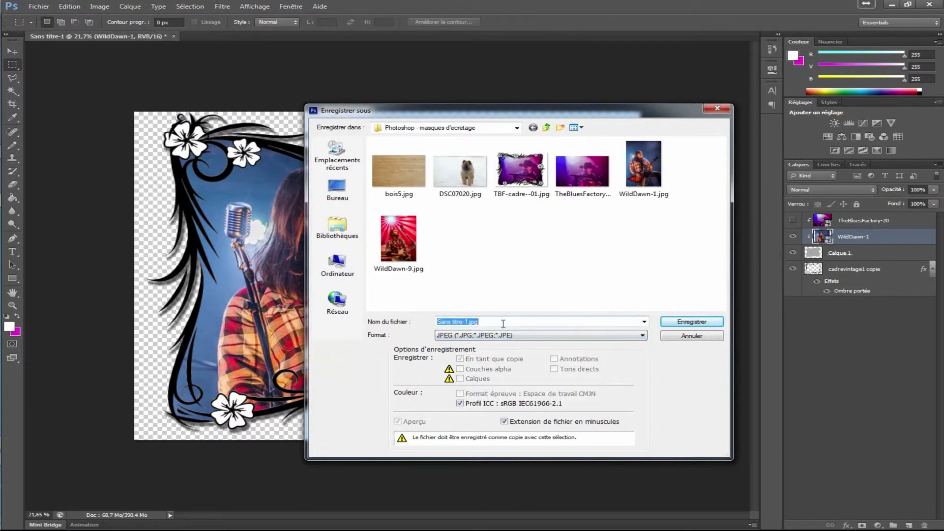
text(WD-cadre-01)
key(Return)
key(h)
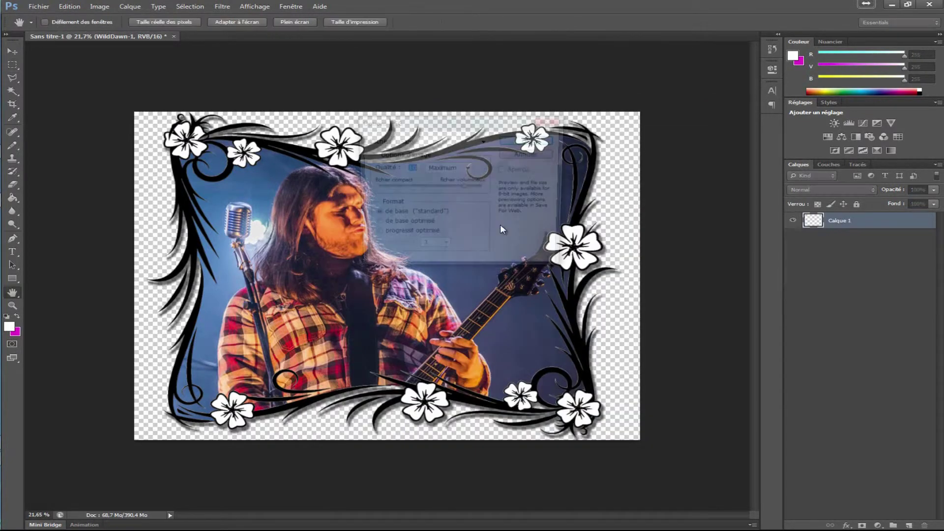
click(525, 142)
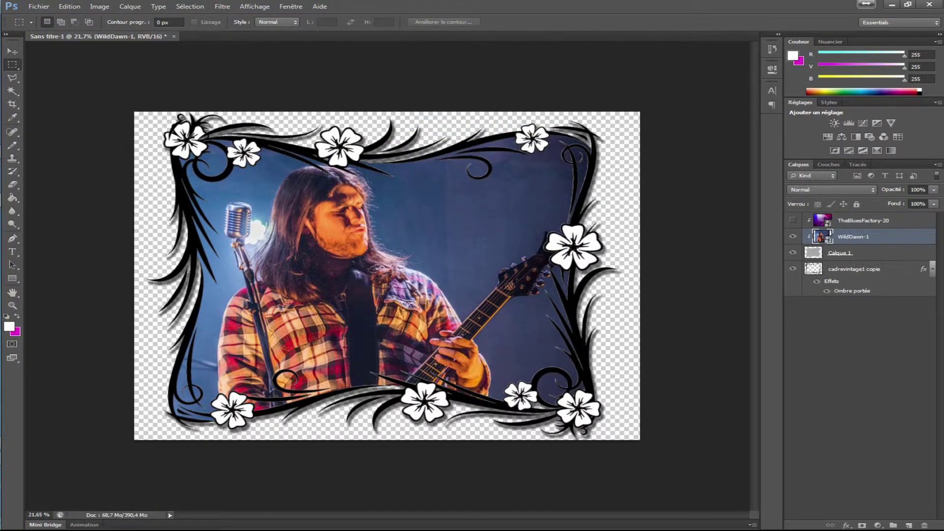
click(39, 6)
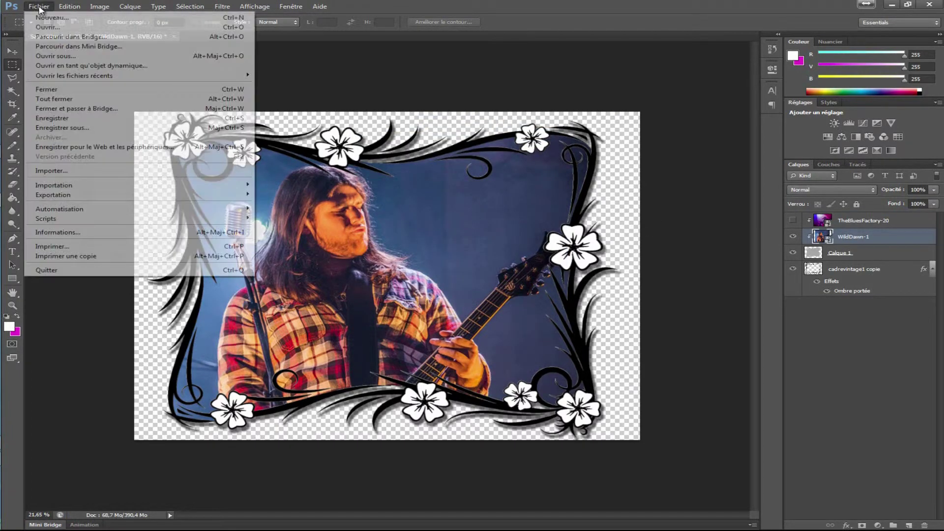
click(63, 28)
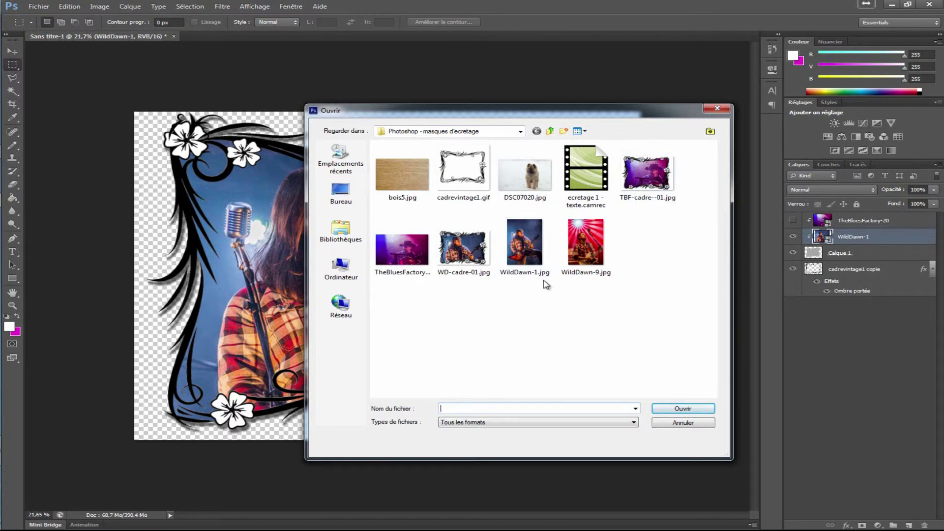
click(718, 108)
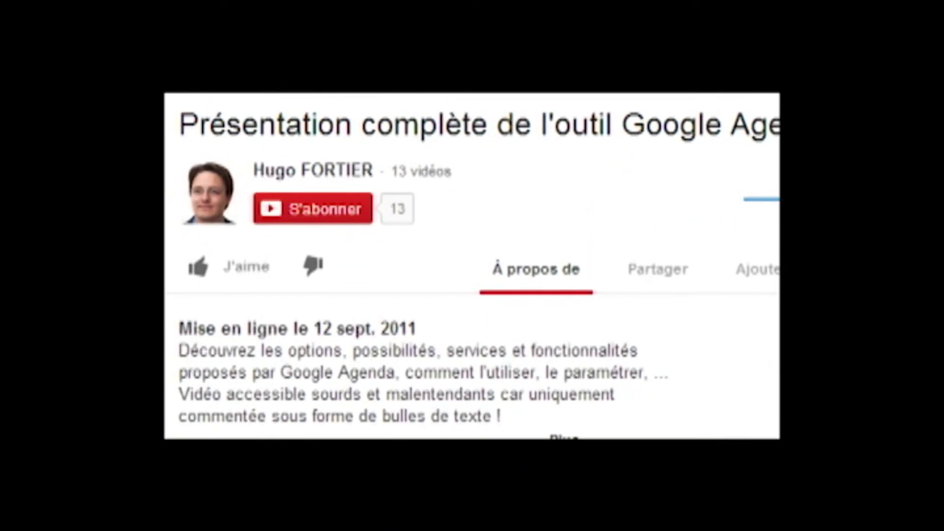
Give the Google Agenda presentation video a thumbs-up like.
click(244, 277)
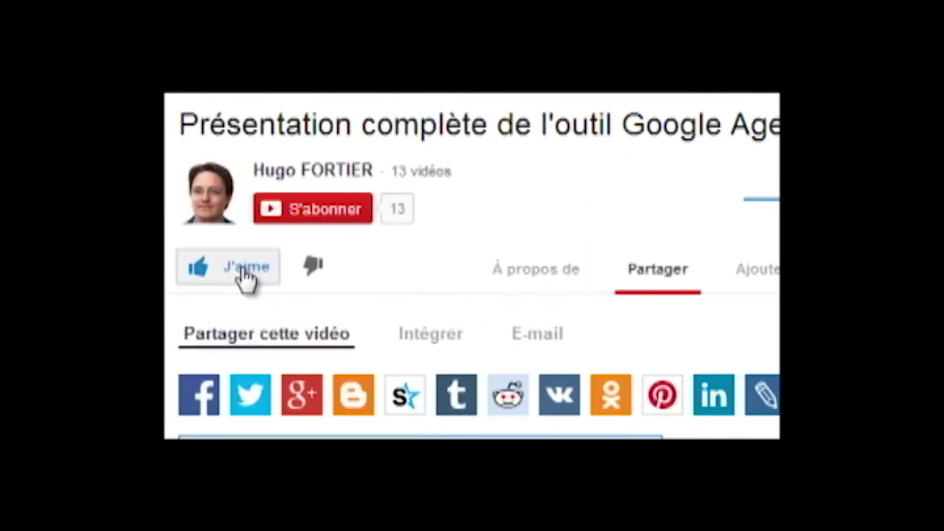